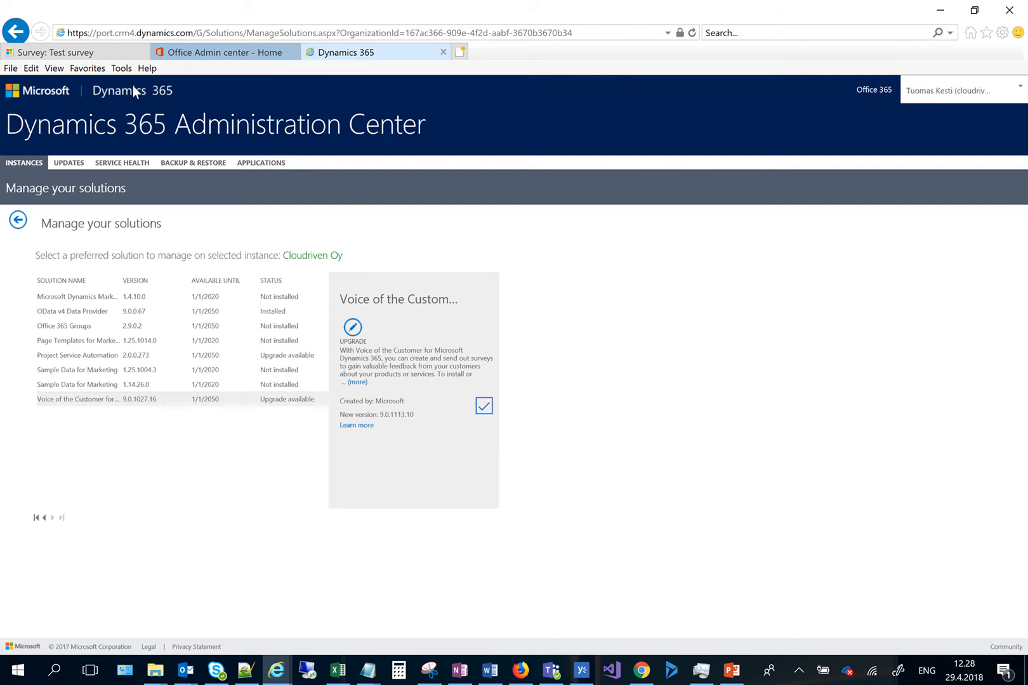
- Return to the Voice of the Customer surveys and open the published Test survey from the active surveys list
left_click(68, 54)
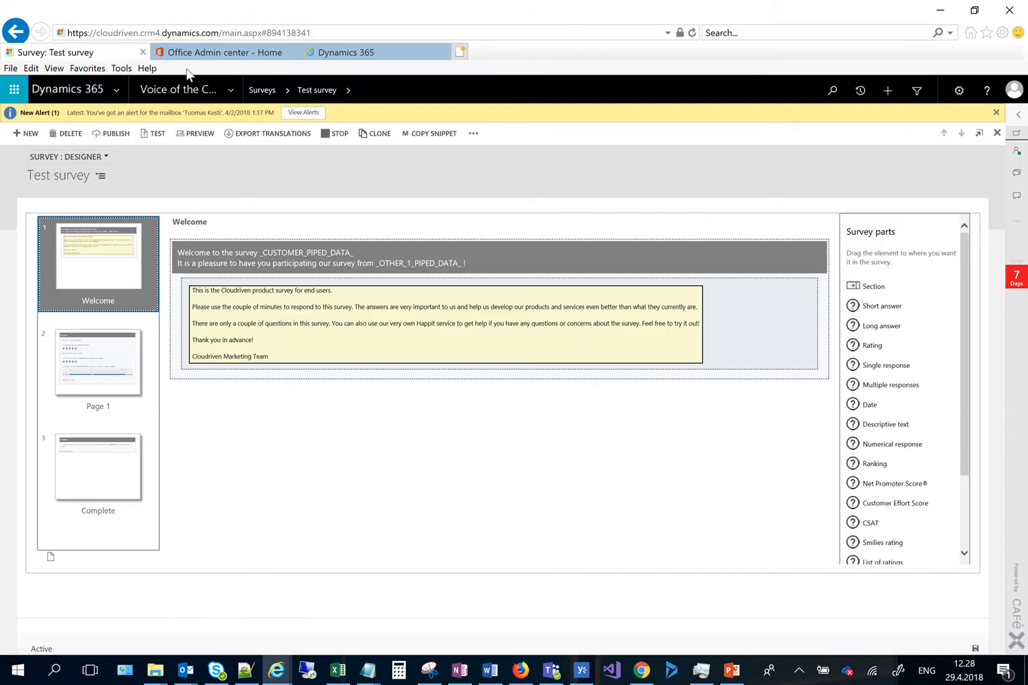
left_click(232, 92)
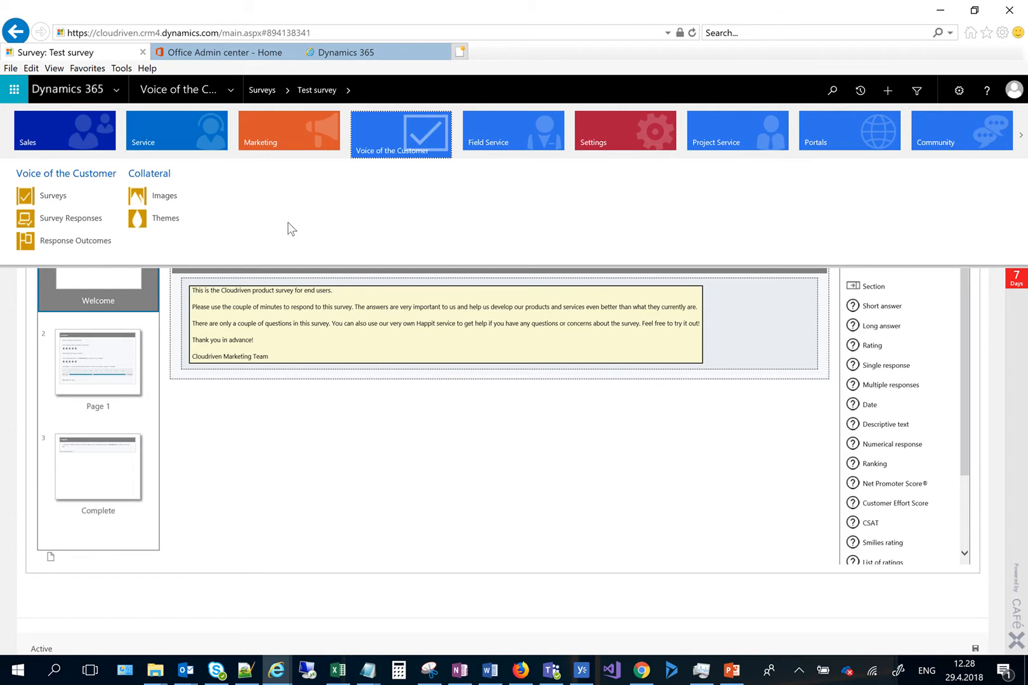
left_click(603, 140)
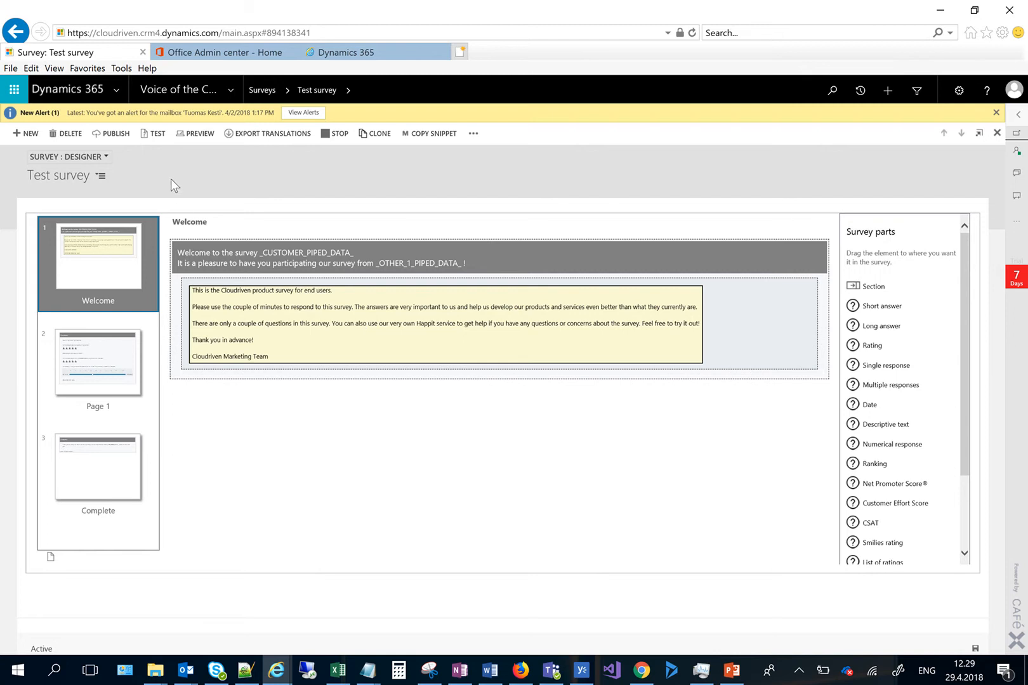
left_click(258, 90)
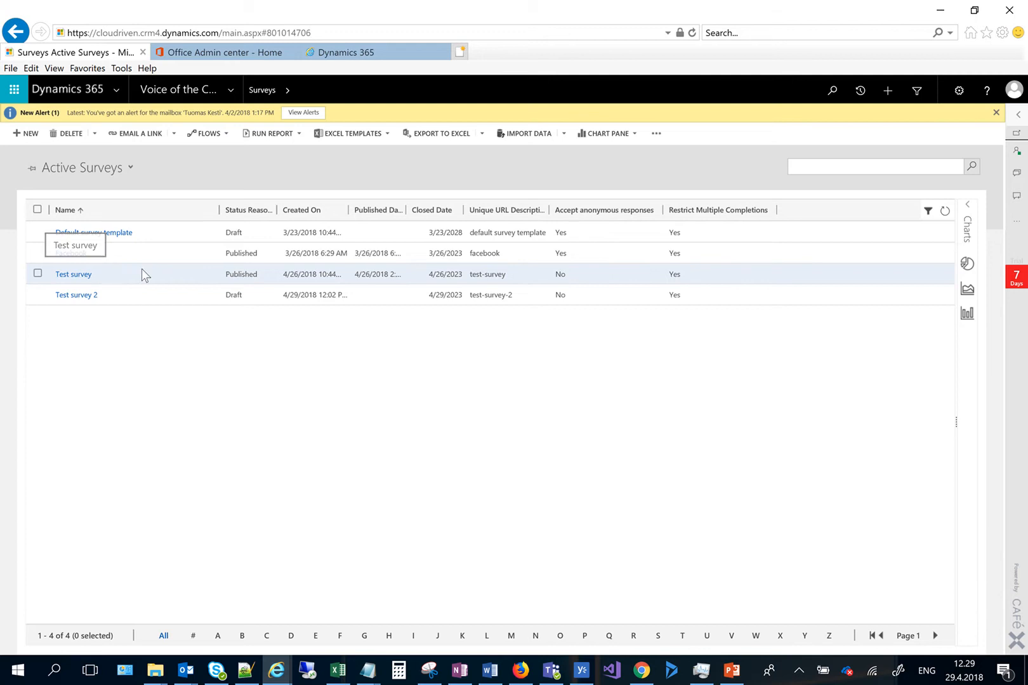
left_click(74, 275)
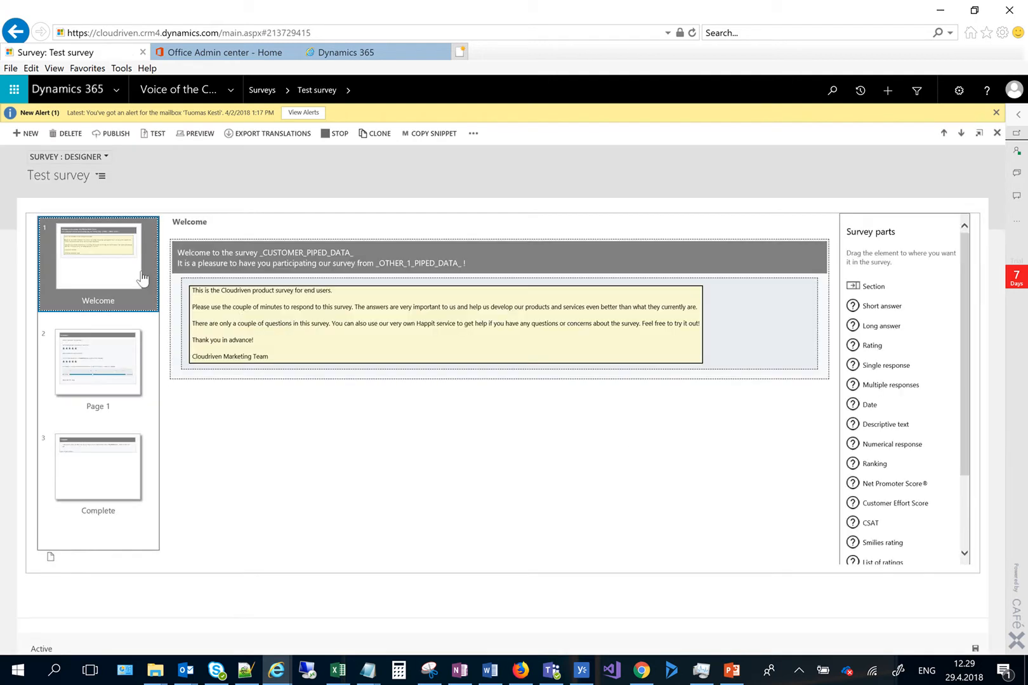
- Switch Test survey to its Survey form and review the summary, runtime, invitation, response and feedback settings
left_click(75, 157)
left_click(68, 171)
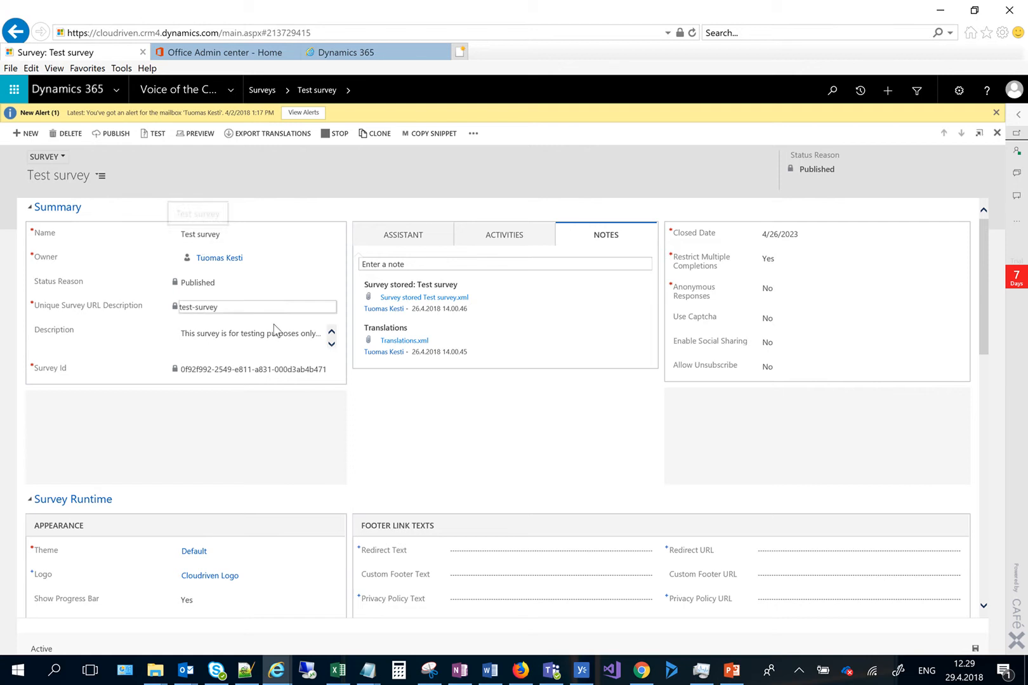
scroll(288, 375, "down", 6)
scroll(289, 376, "down", 5)
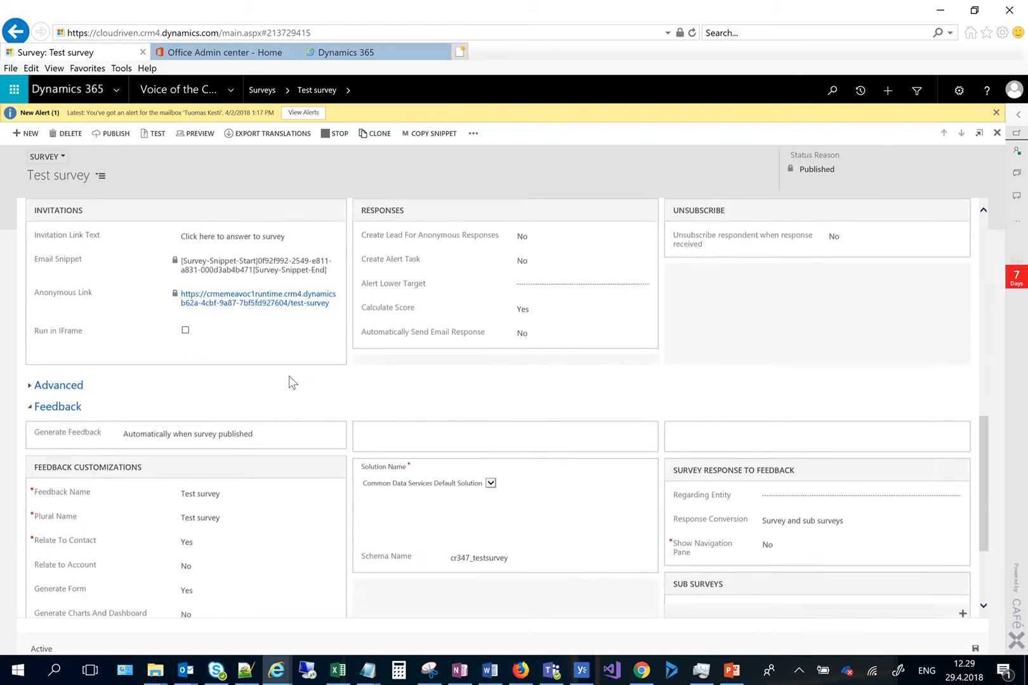
scroll(289, 376, "up", 10)
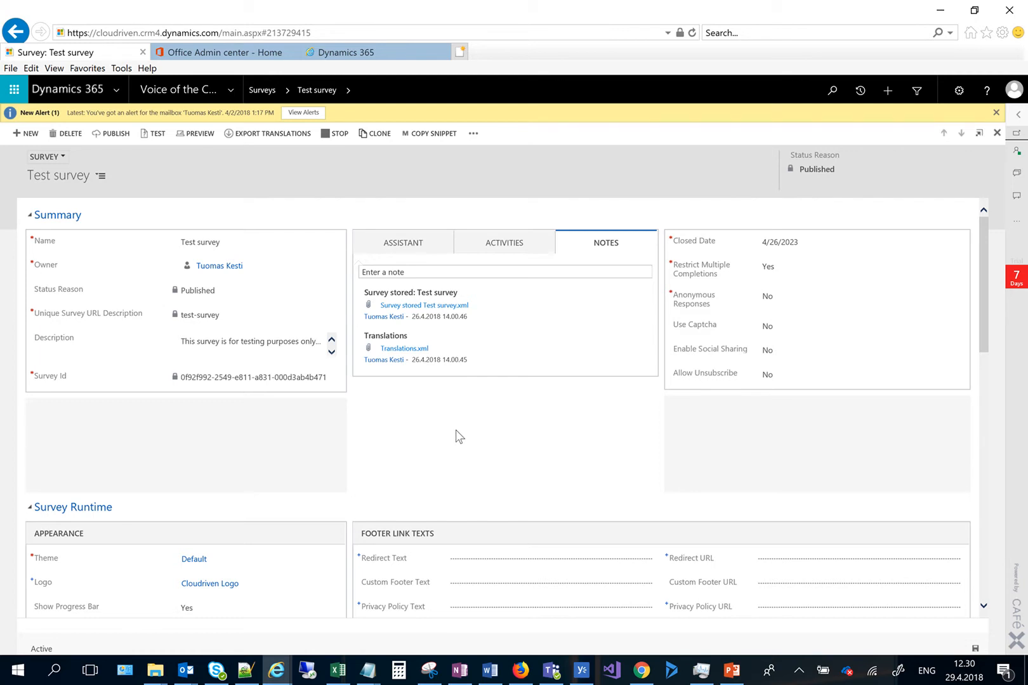
scroll(455, 432, "down", 3)
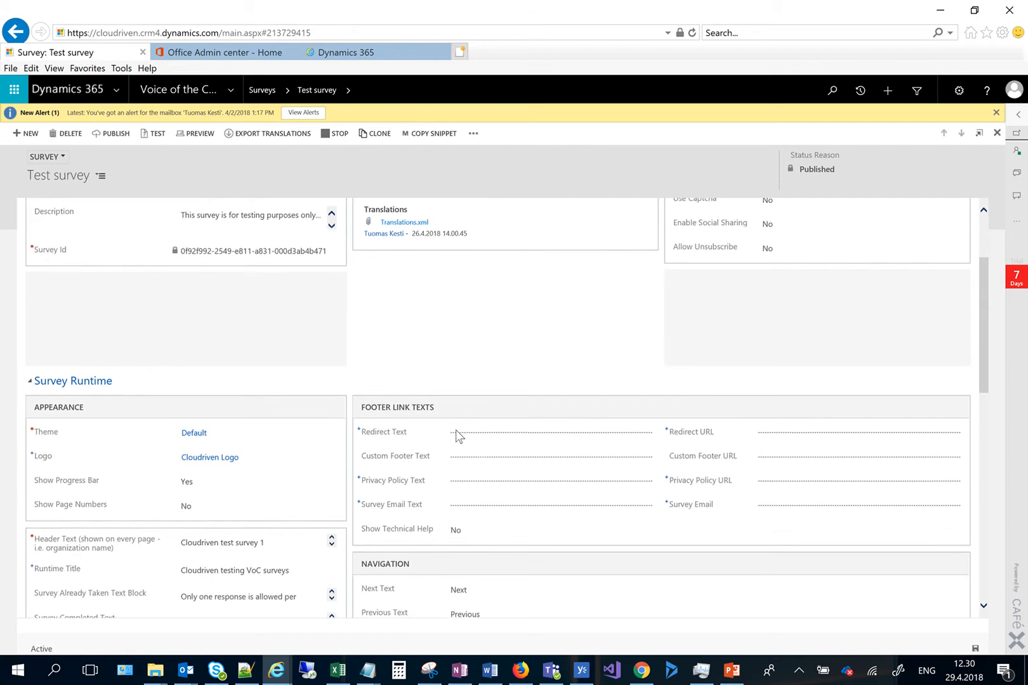
scroll(456, 437, "down", 1)
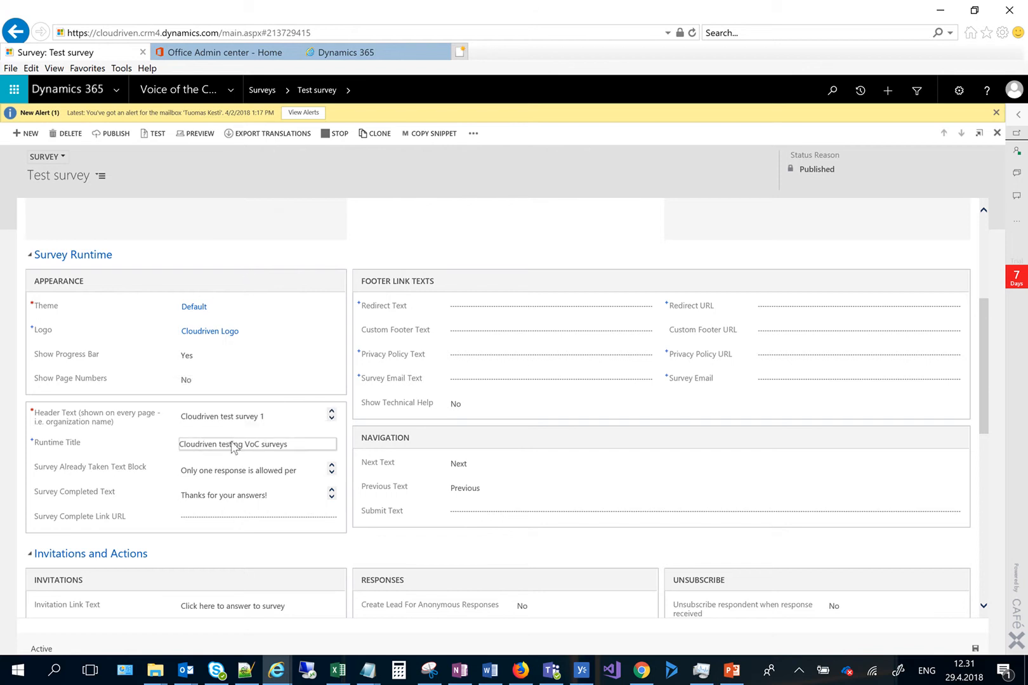
scroll(235, 450, "down", 1)
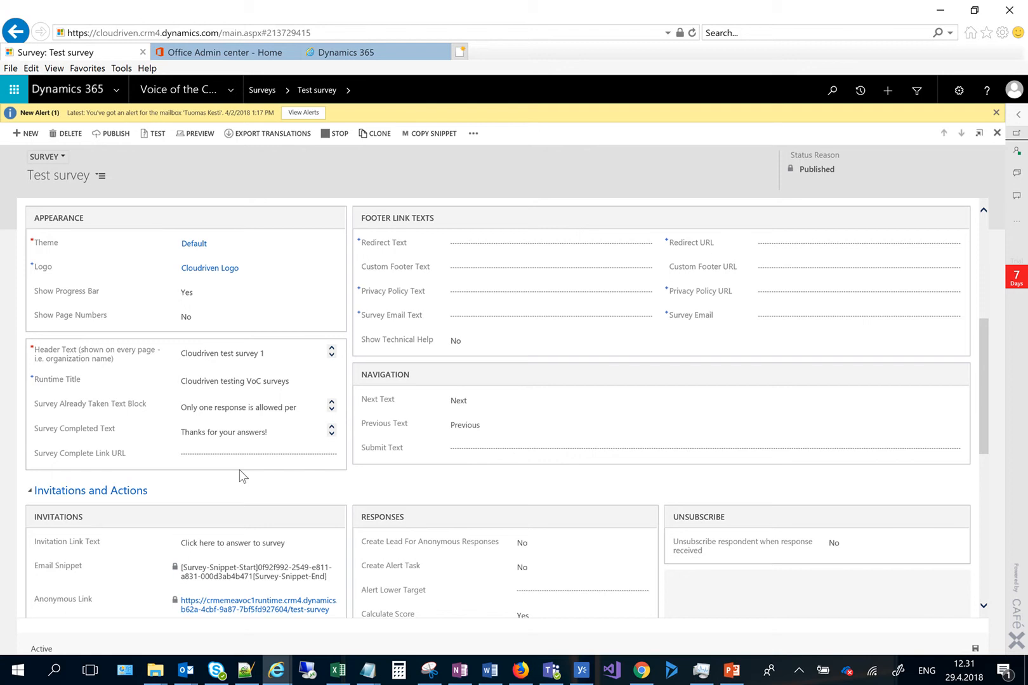
scroll(240, 470, "down", 2)
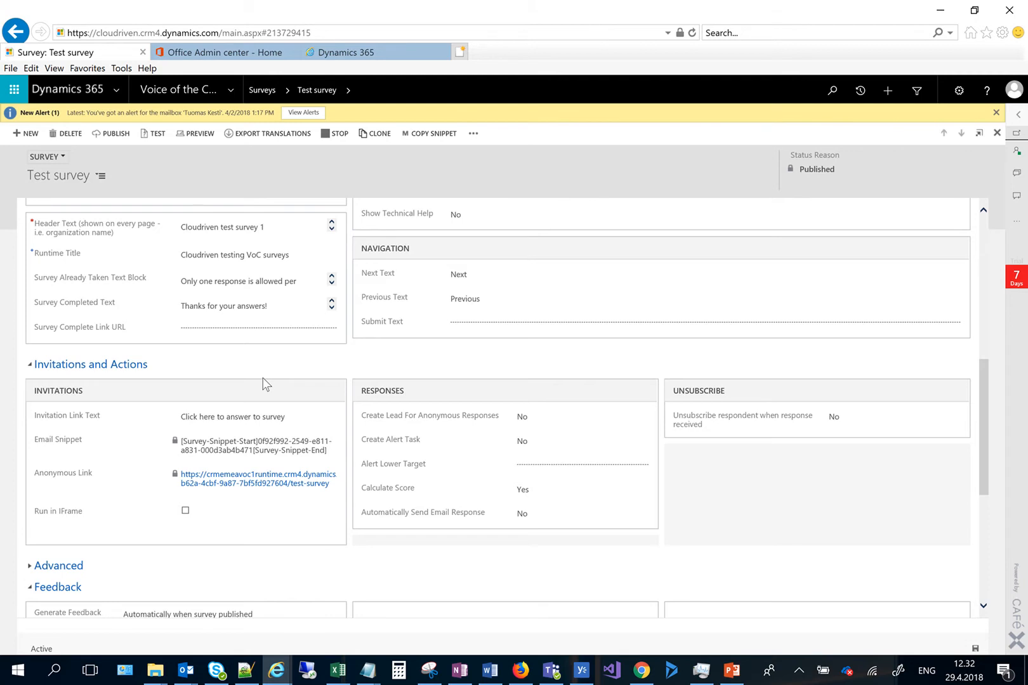
- Open Test survey in the Designer and examine its Welcome, Page 1 and Complete pages
left_click(64, 158)
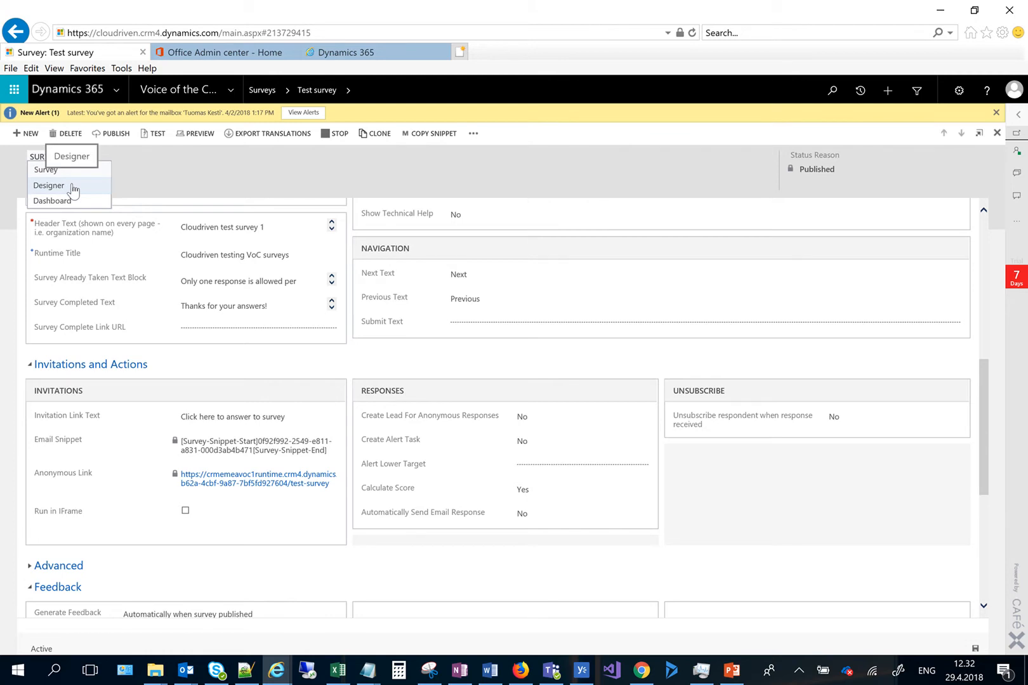
left_click(72, 185)
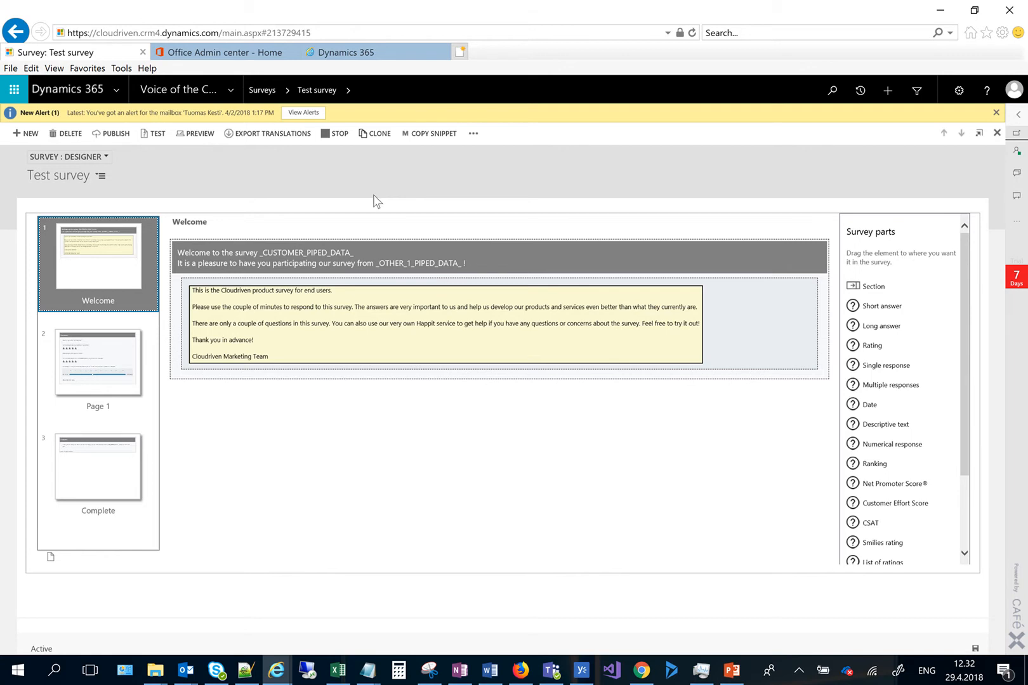
mouse_move(303, 263)
left_click(113, 369)
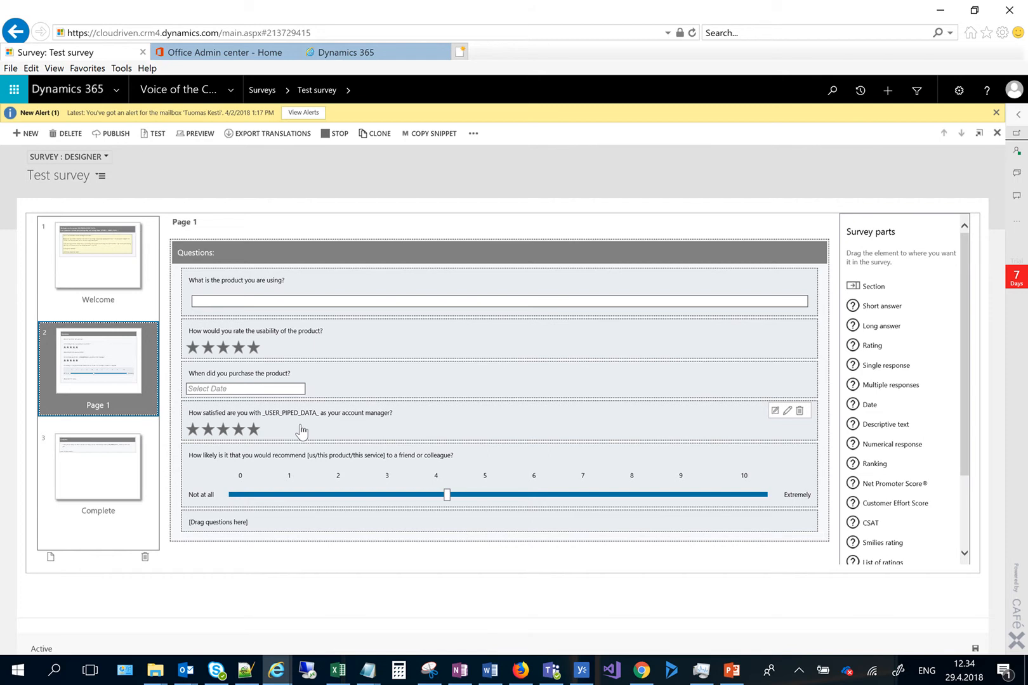
left_click(108, 483)
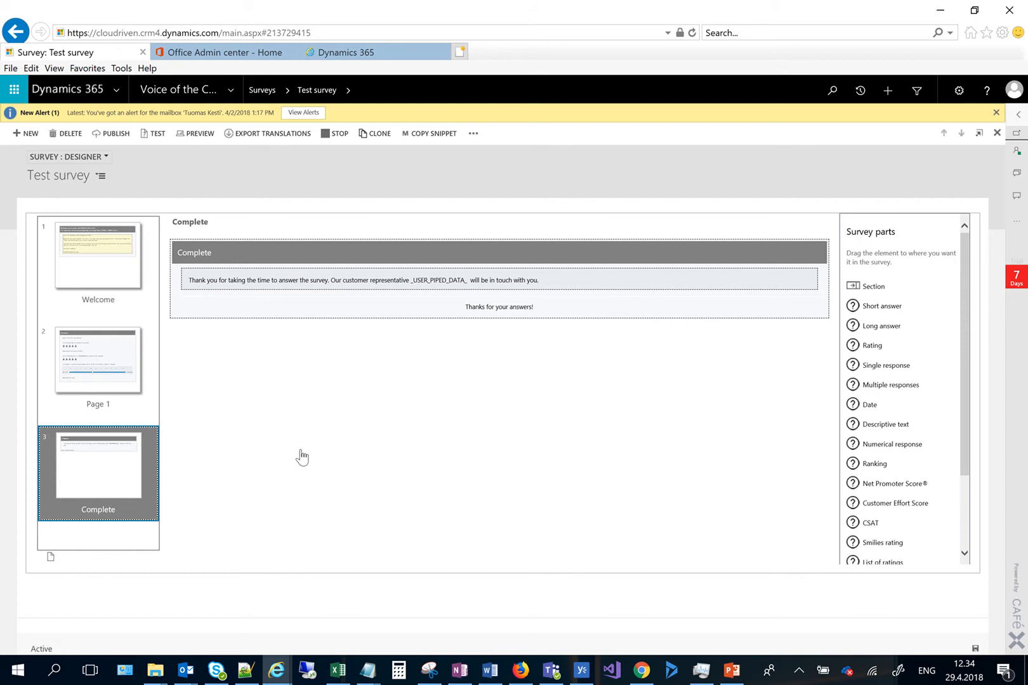
mouse_move(431, 276)
- Go back to Page 1 in the Designer and look through the full list of available survey parts
left_click(125, 374)
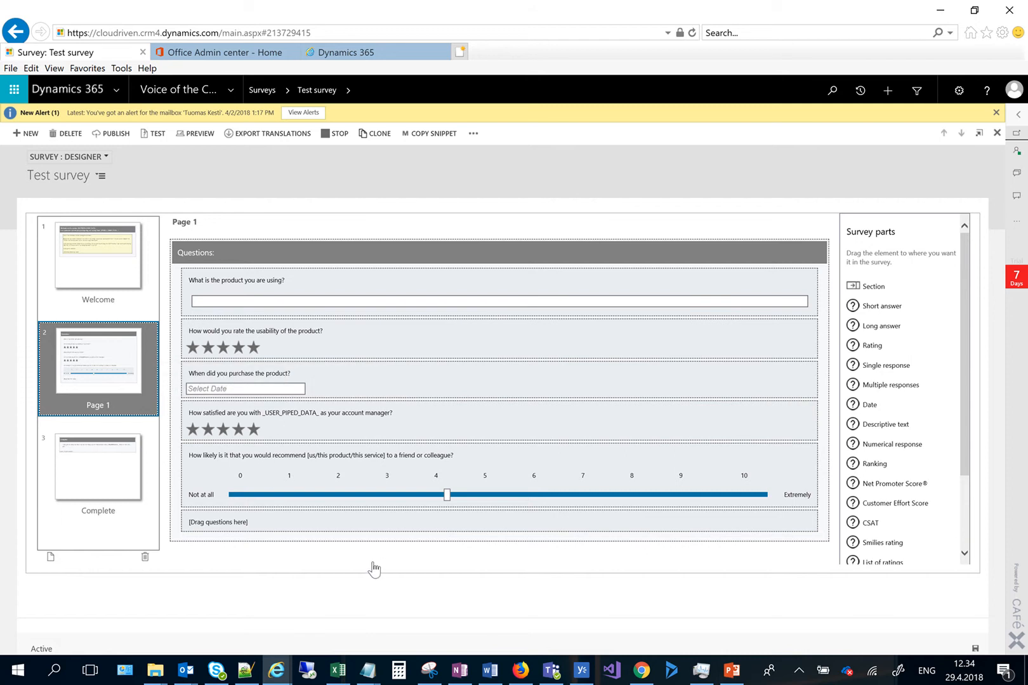
mouse_move(964, 372)
left_mouse_down()
mouse_move(984, 466)
mouse_move(965, 441)
mouse_move(963, 369)
left_mouse_up()
left_click_drag(968, 425, 966, 505)
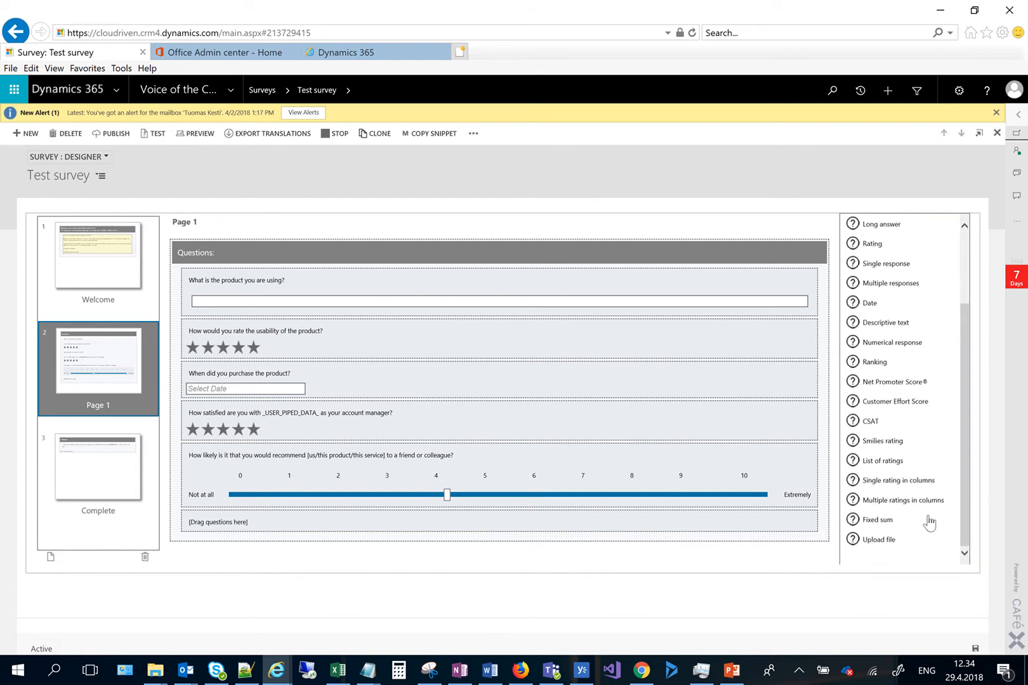
left_click(965, 273)
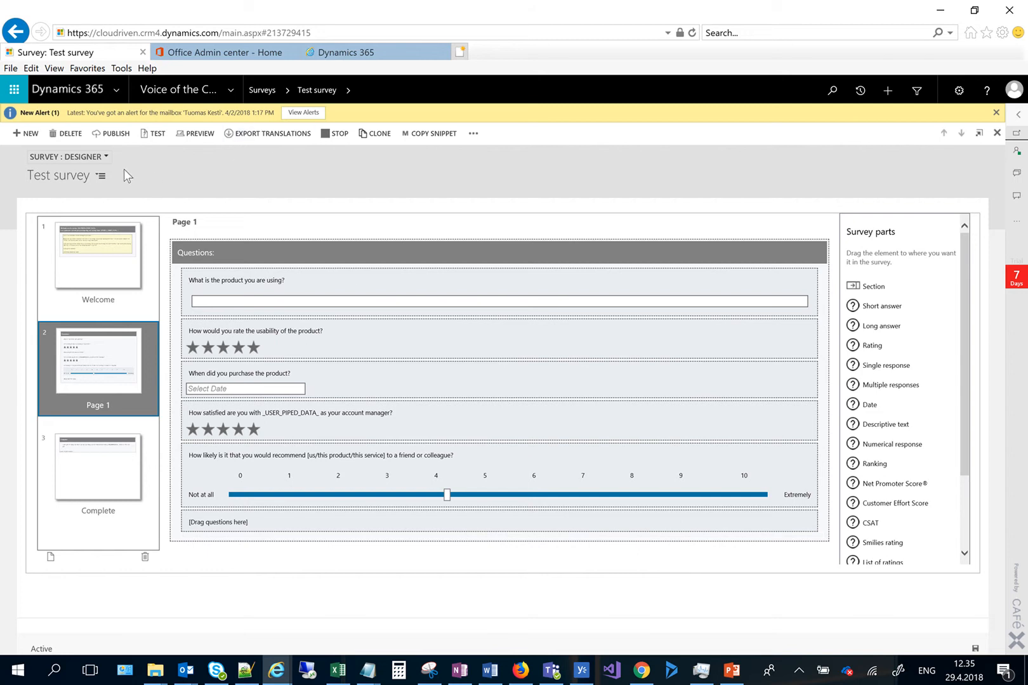
- Return to the Survey form, switch to the Send survey invitation email workflow window, and view its email message properties
left_click(101, 157)
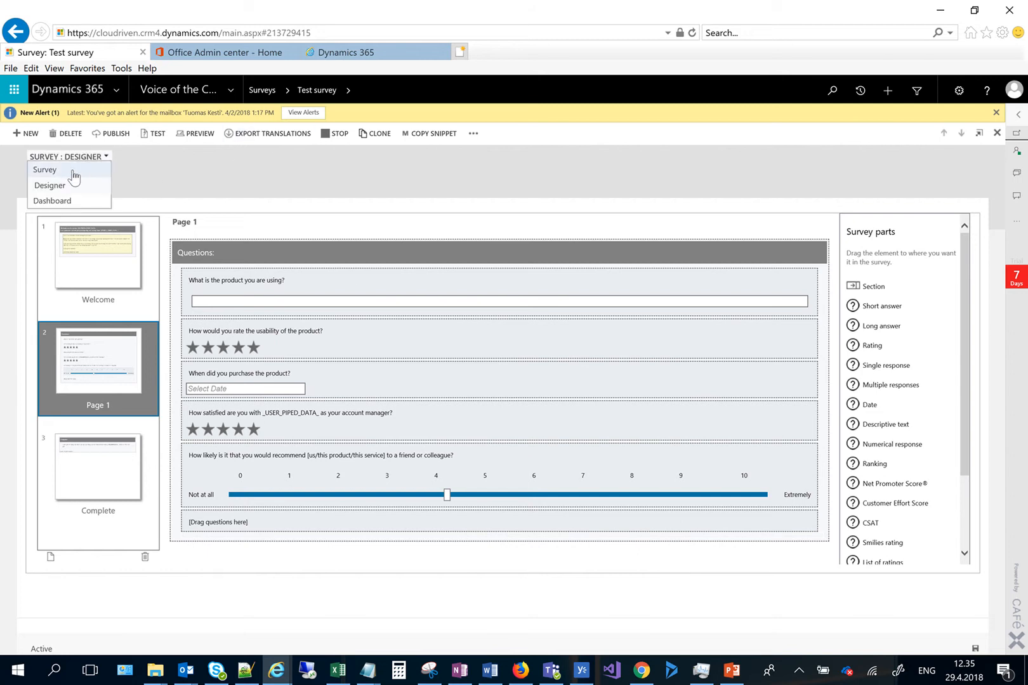
left_click(71, 171)
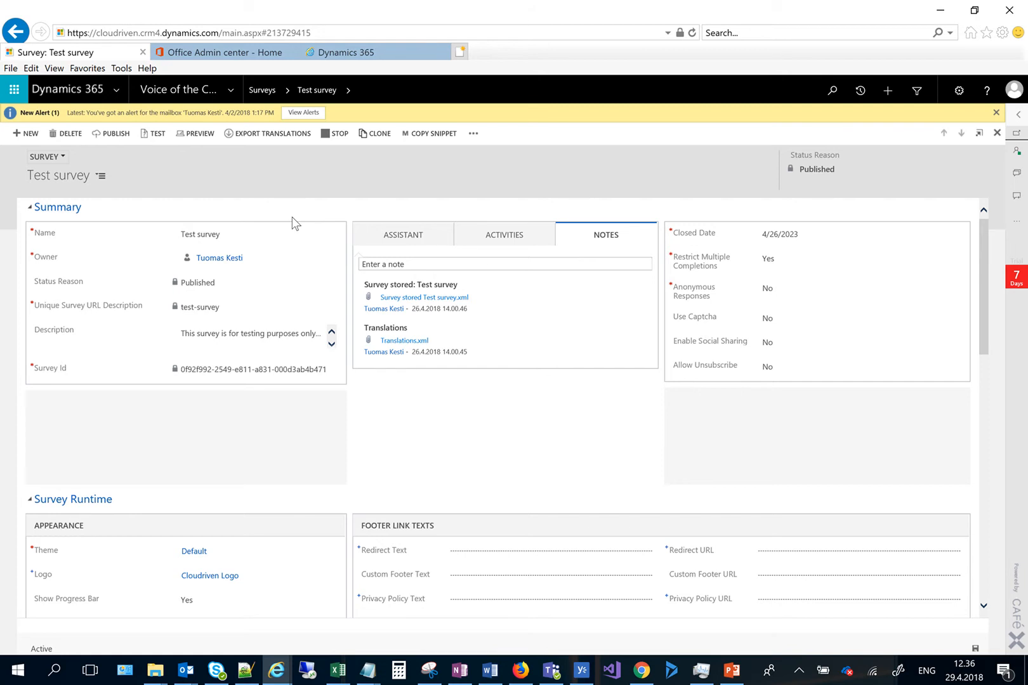
left_click(277, 671)
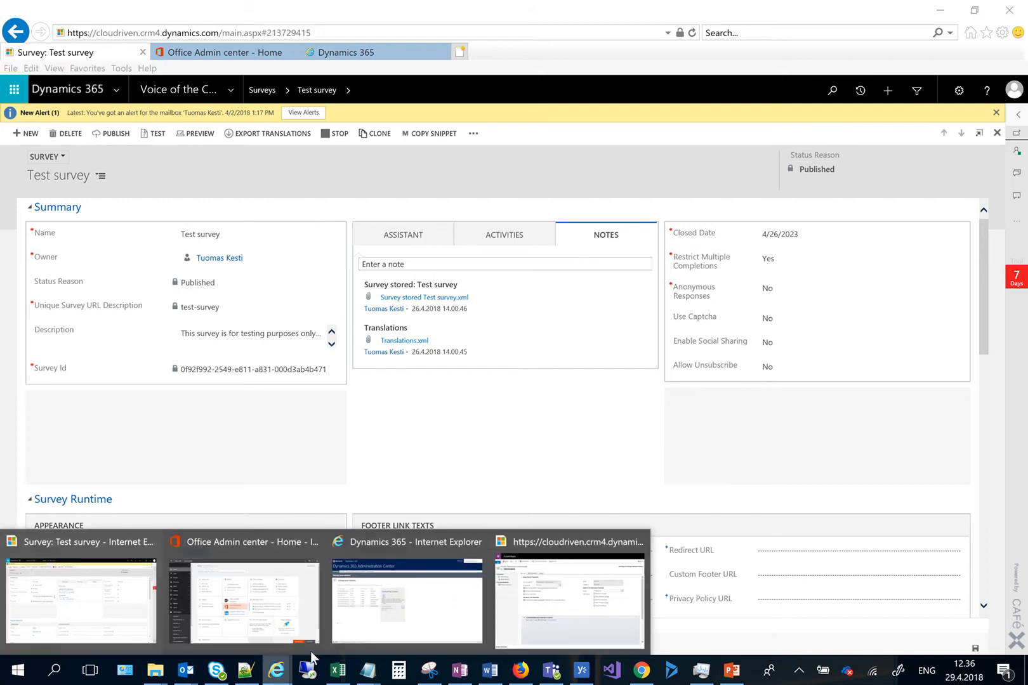
left_click(568, 596)
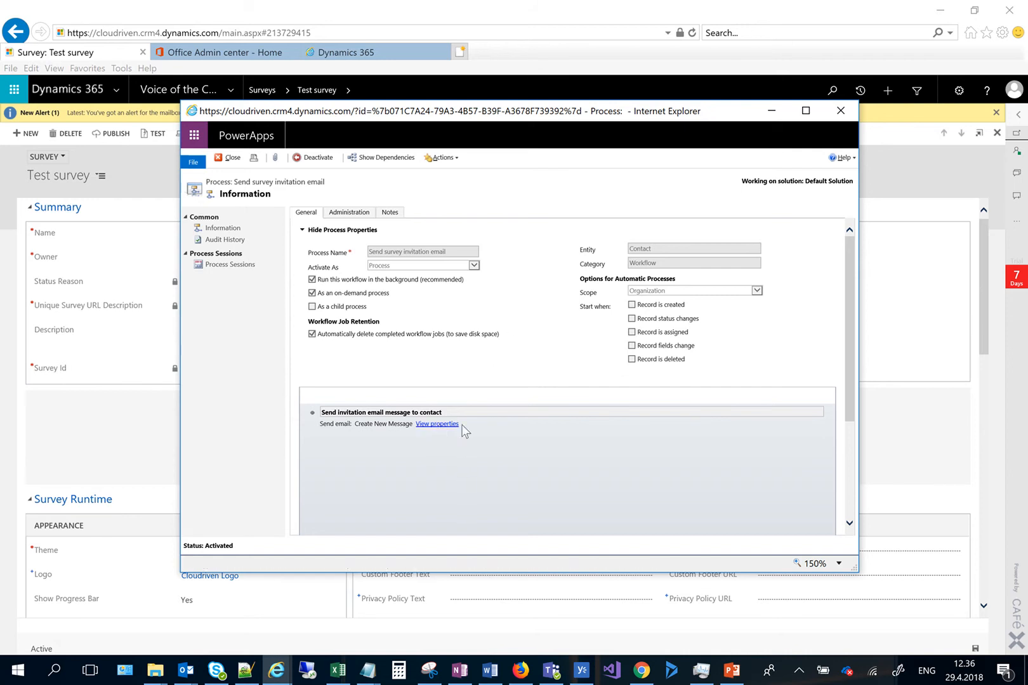
double_click(541, 416)
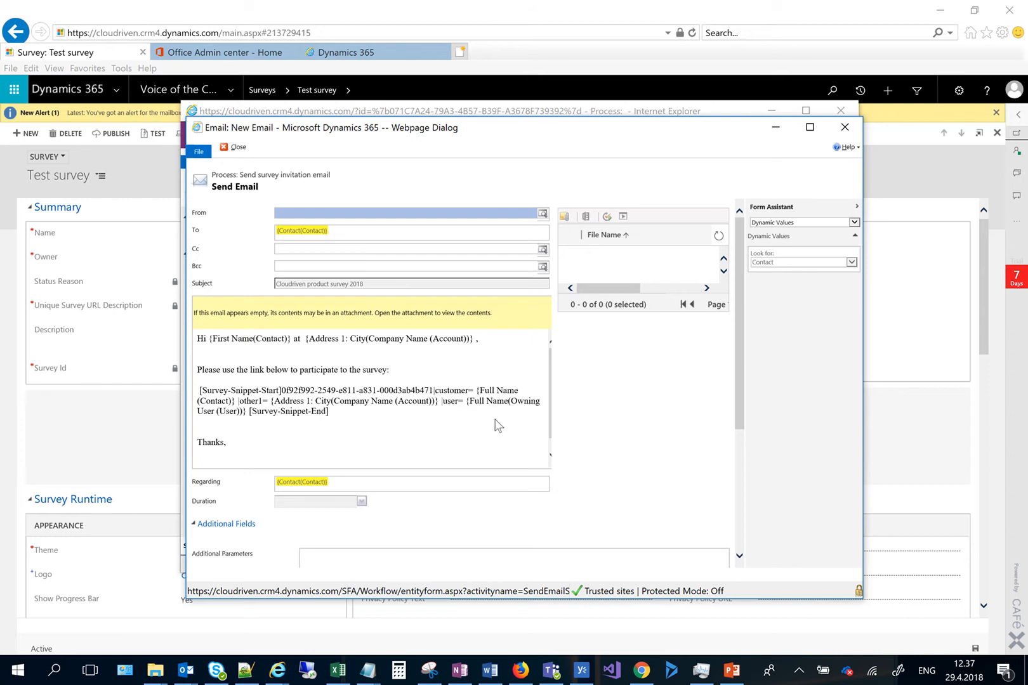
- Check the Email Snippet in Test survey's Invitations section against the snippet used in the workflow's invitation email
left_click(128, 450)
scroll(127, 450, "down", 4)
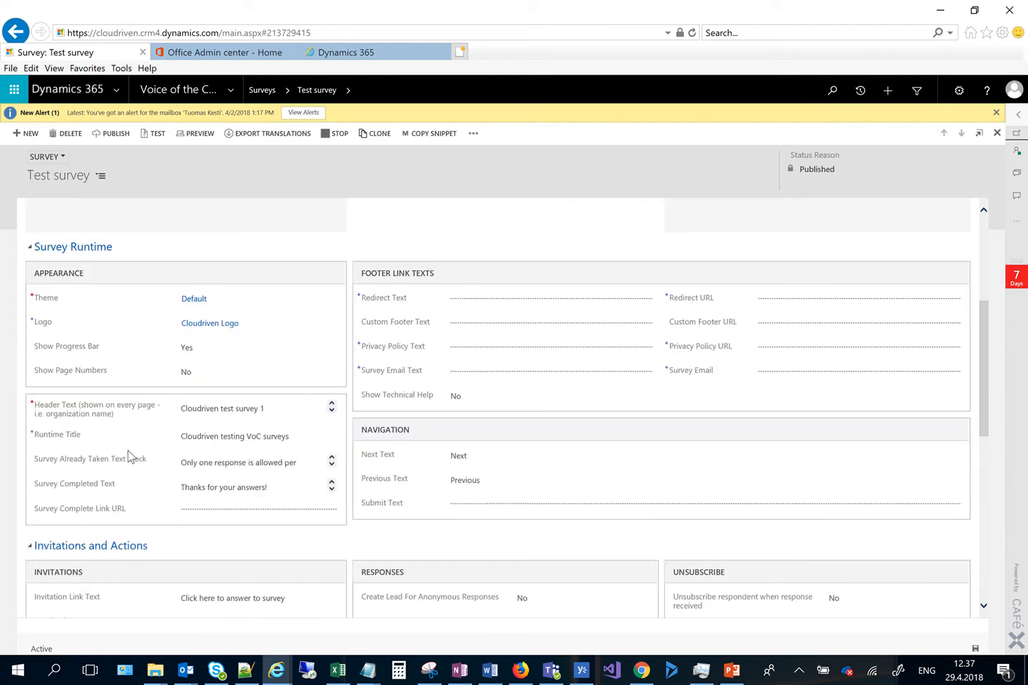
scroll(127, 449, "down", 3)
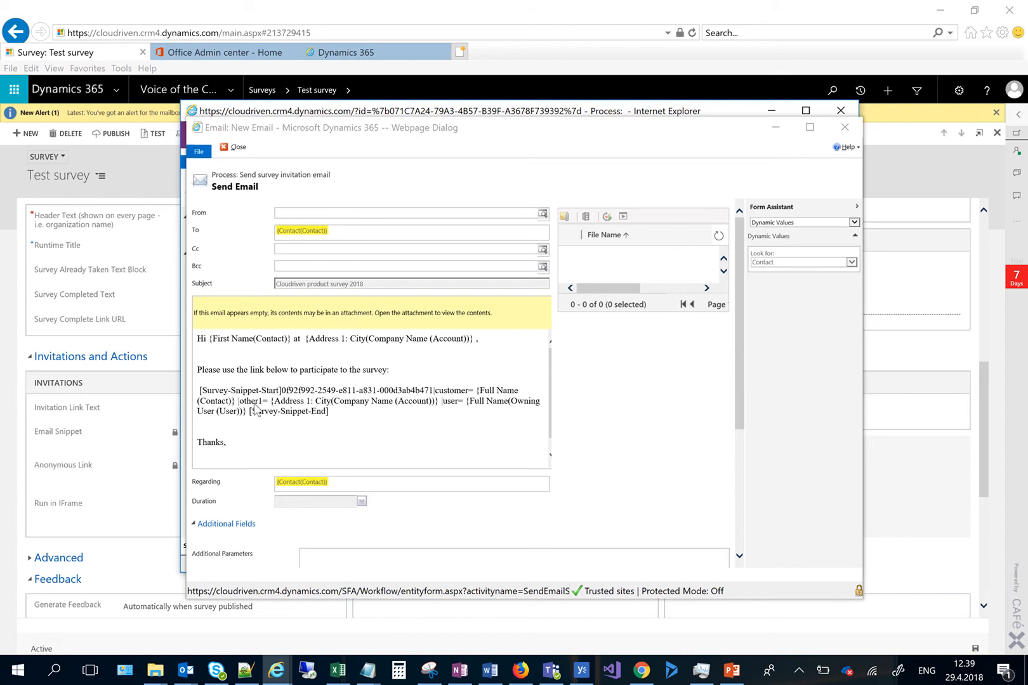
- Reopen the survey Designer and examine the piped data placeholders on the Welcome page
left_click(8, 405)
left_click(61, 160)
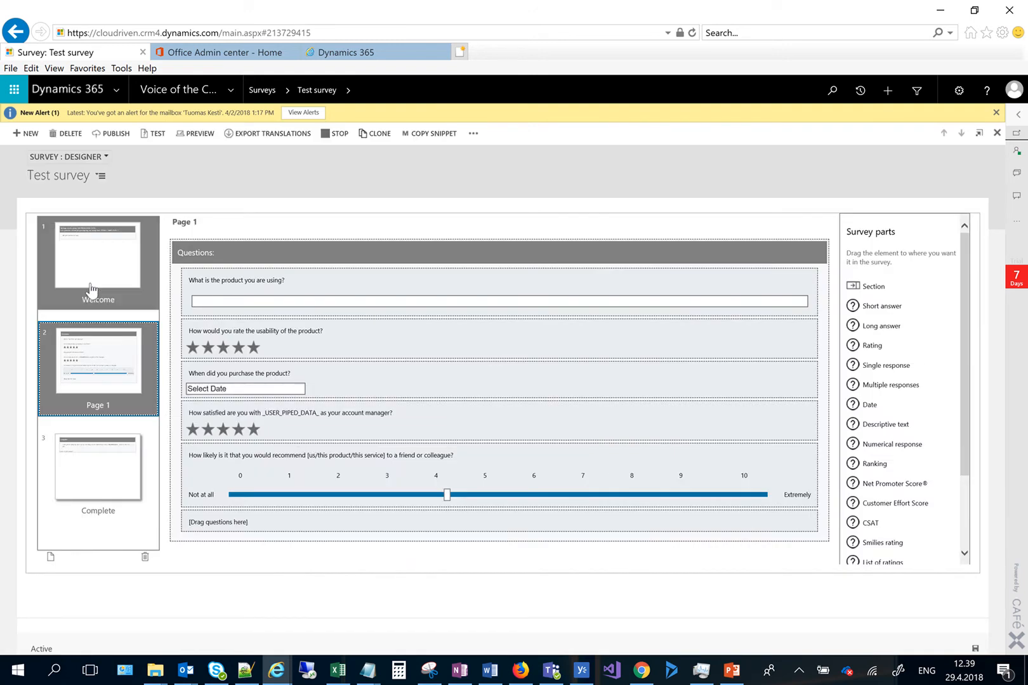
left_click(90, 289)
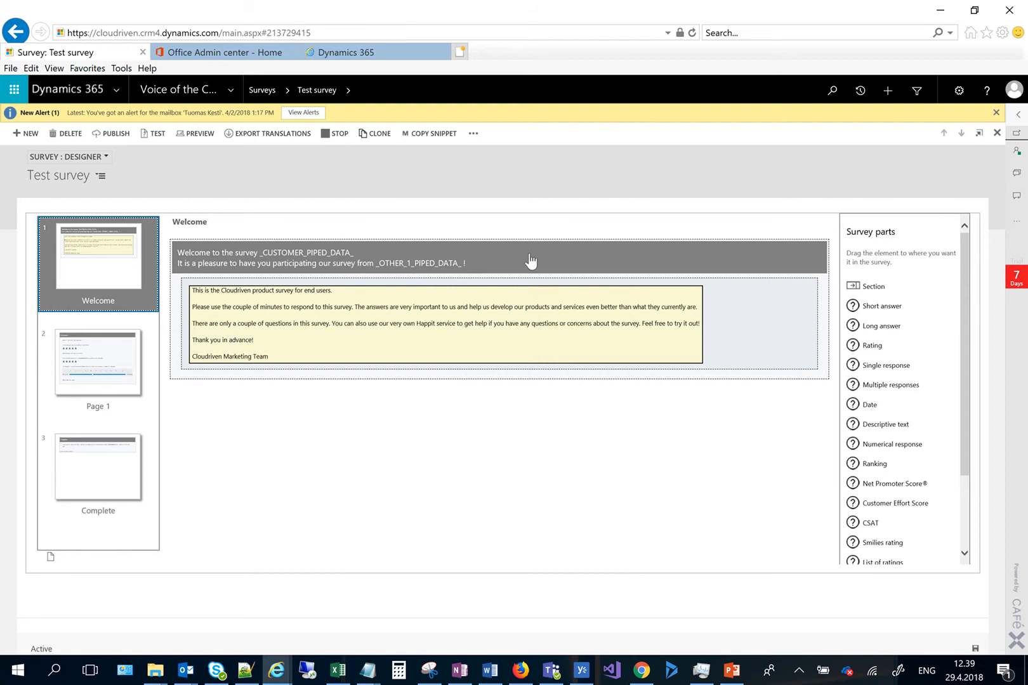
- Return to the workflow's invitation email, close its properties, and go back to the main survey window
key("alt+Tab")
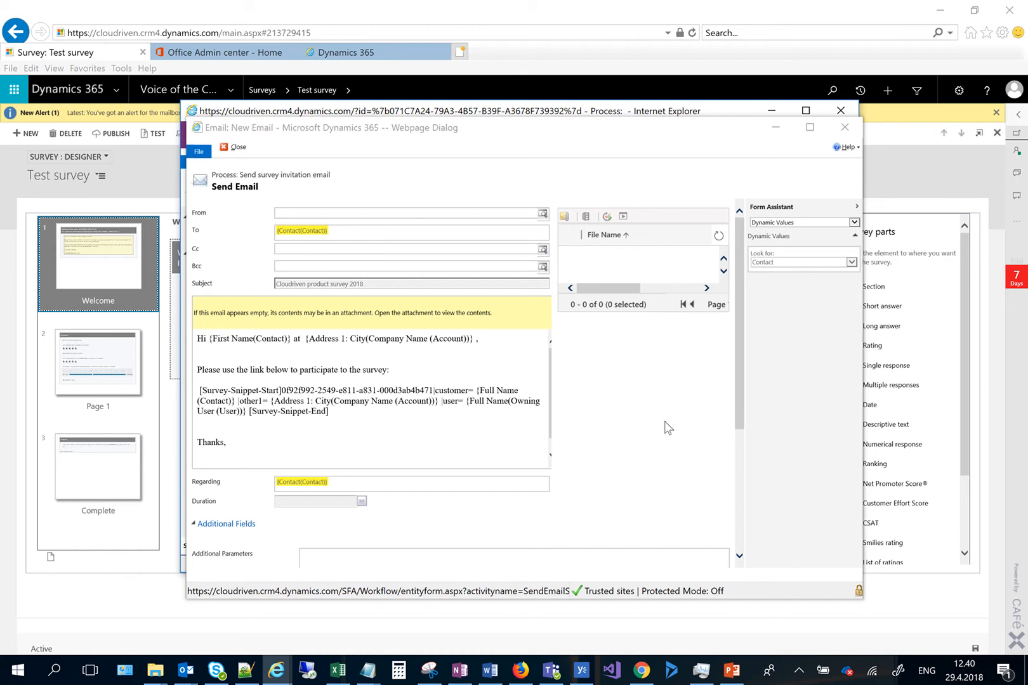
left_click(844, 126)
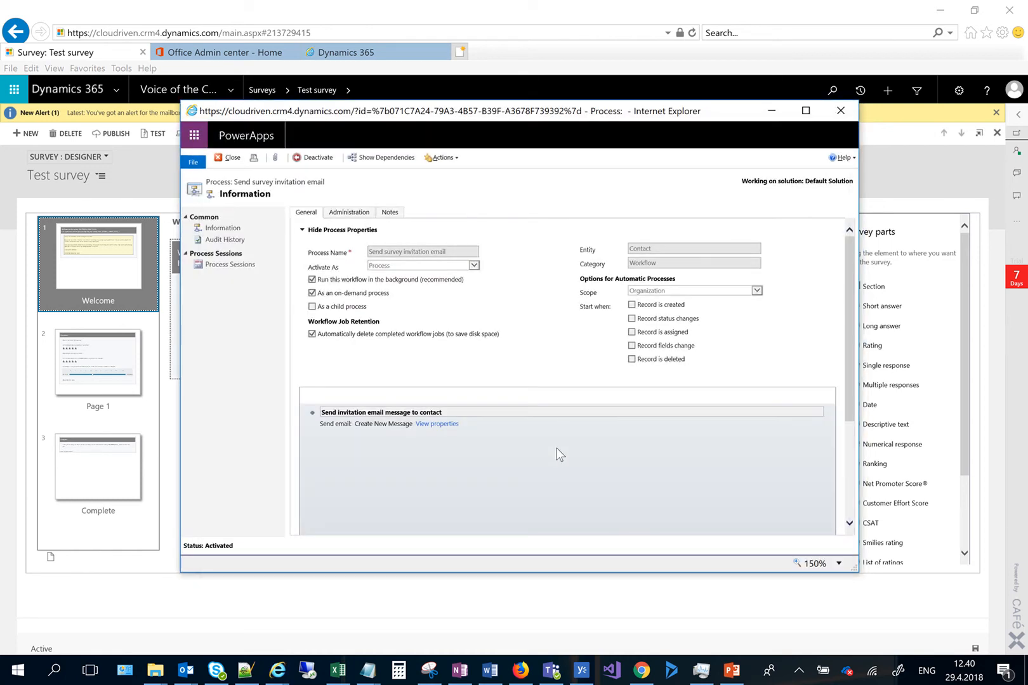
left_click(358, 14)
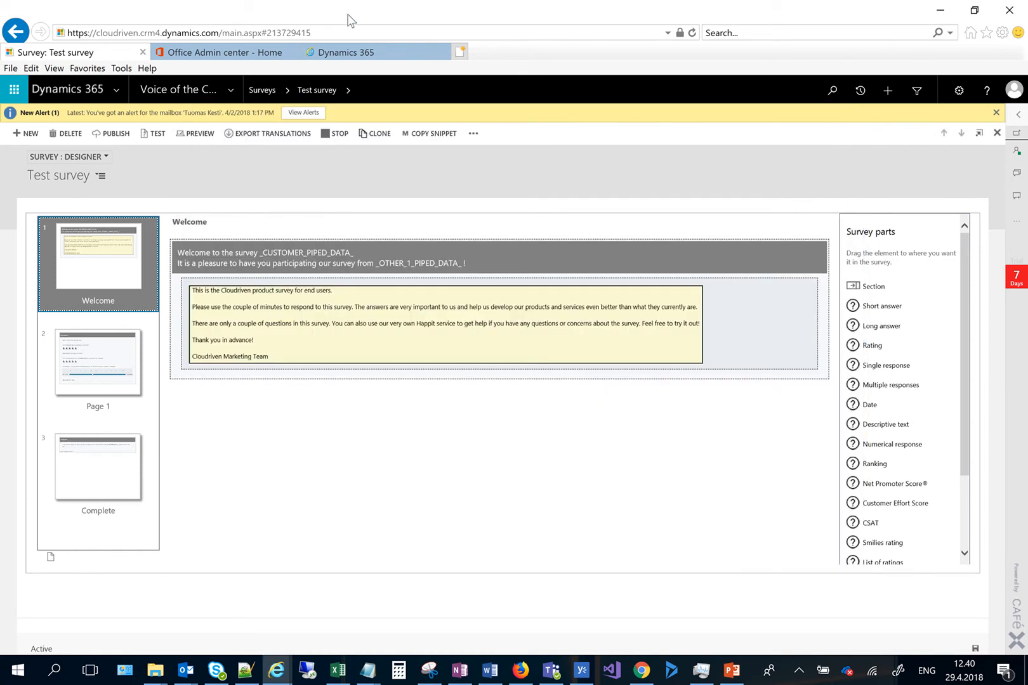
- Leave the survey and open the Contacts list in the Sales area
left_click(231, 90)
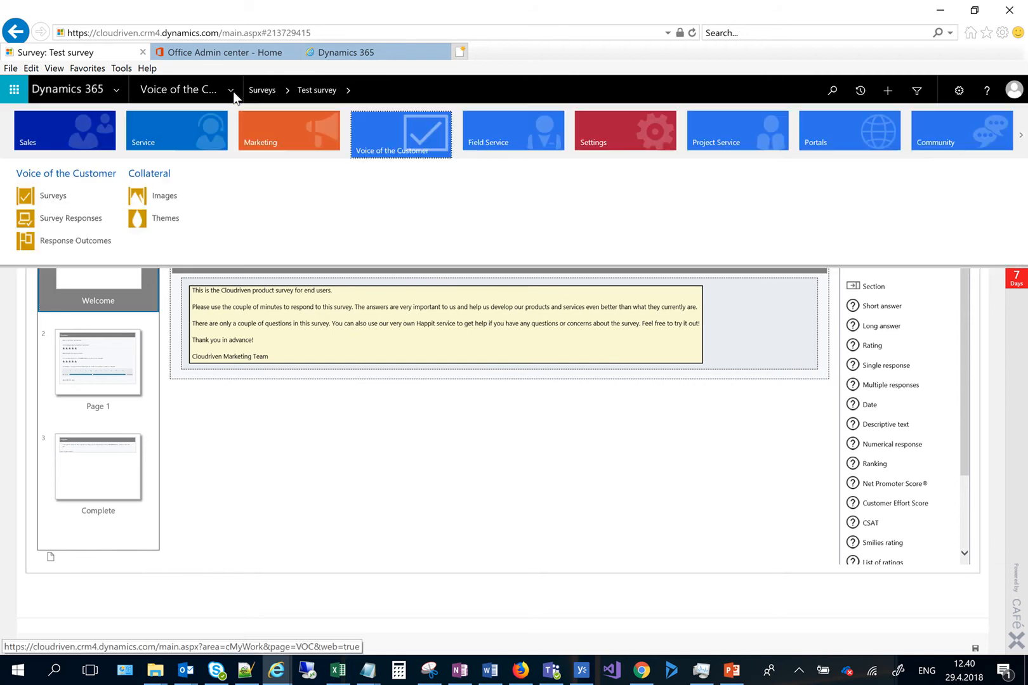
left_click(93, 127)
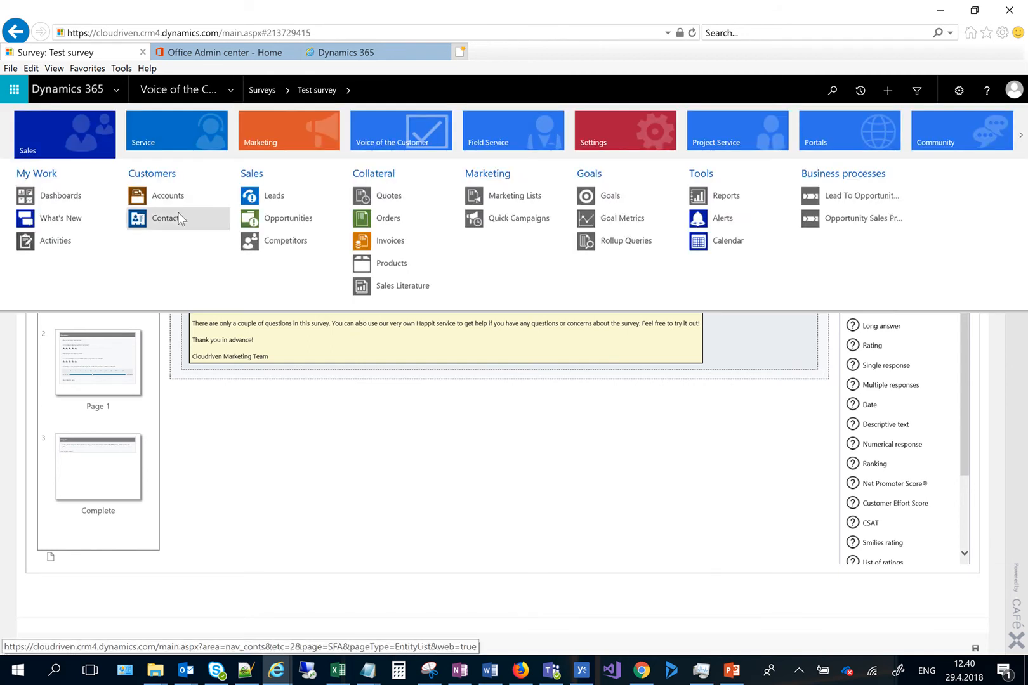
left_click(177, 219)
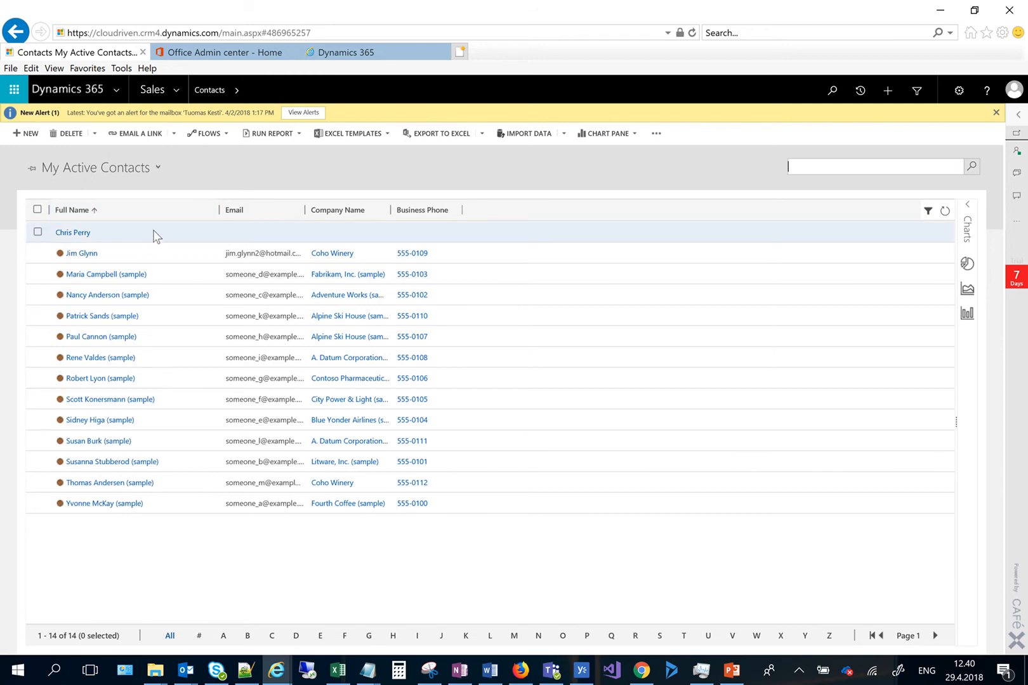
- Run the on-demand workflow "Send survey invitation email" on the second contact in My Active Contacts and confirm it
left_click(37, 254)
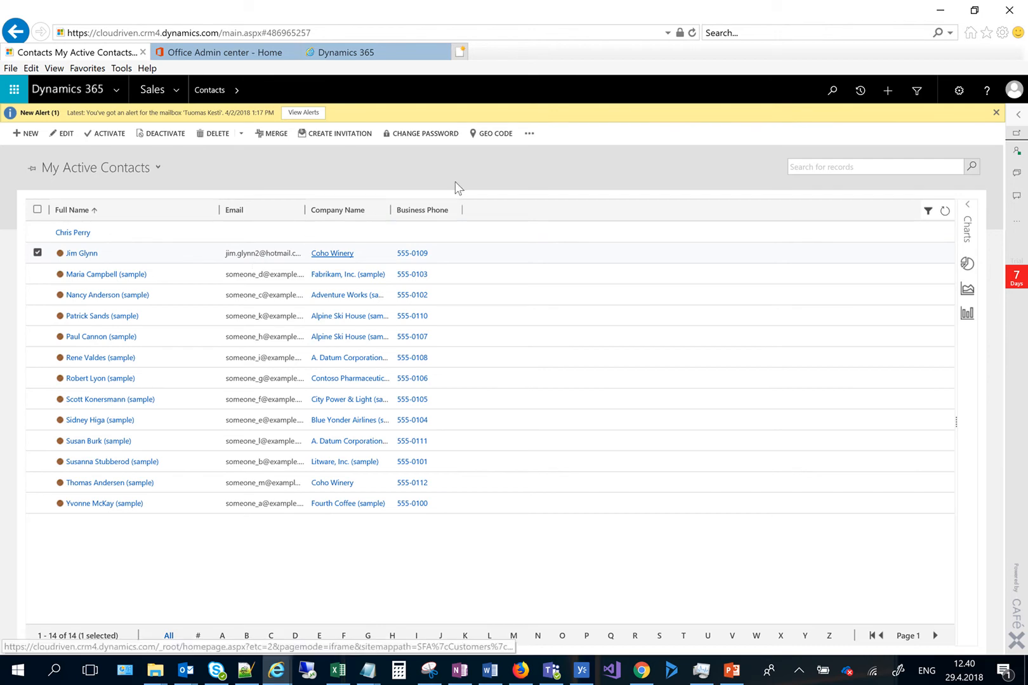
left_click(530, 134)
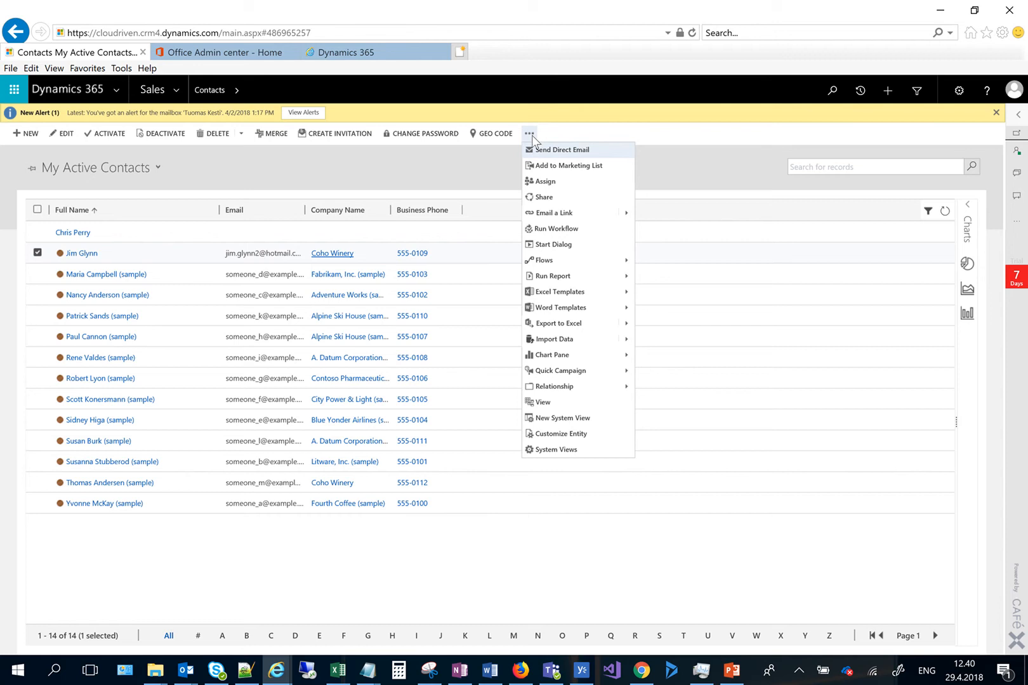
left_click(548, 229)
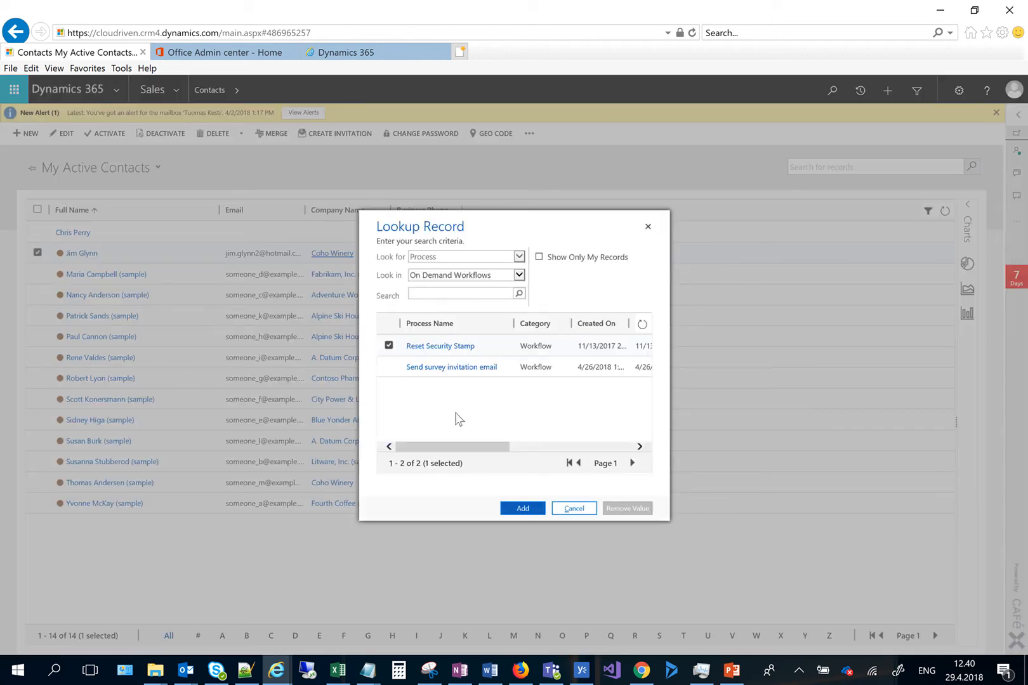
left_click(389, 367)
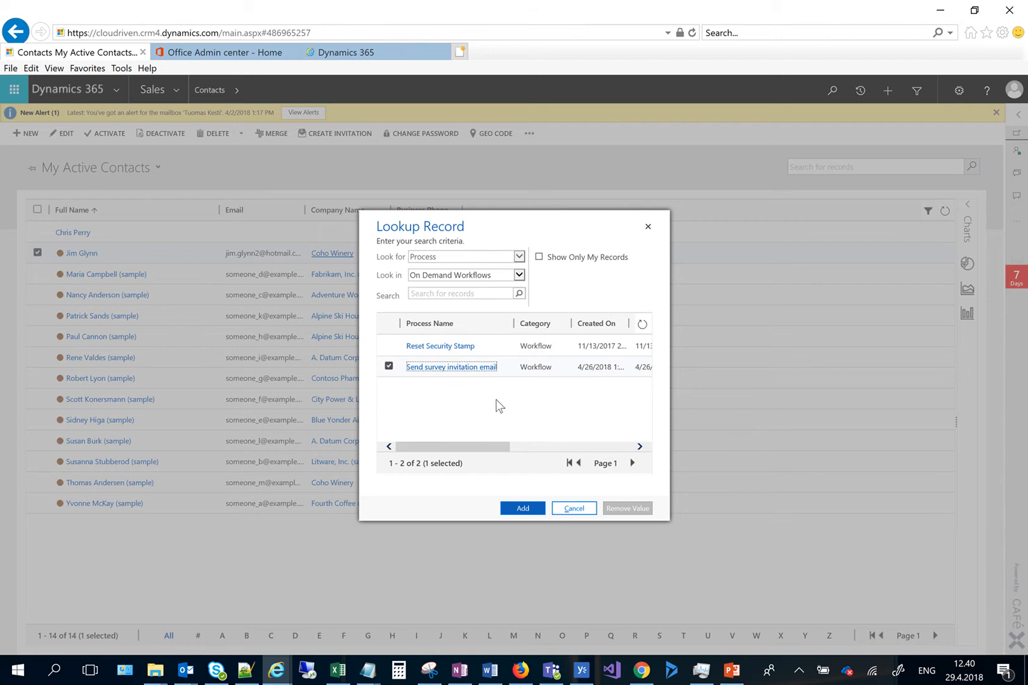
left_click(524, 509)
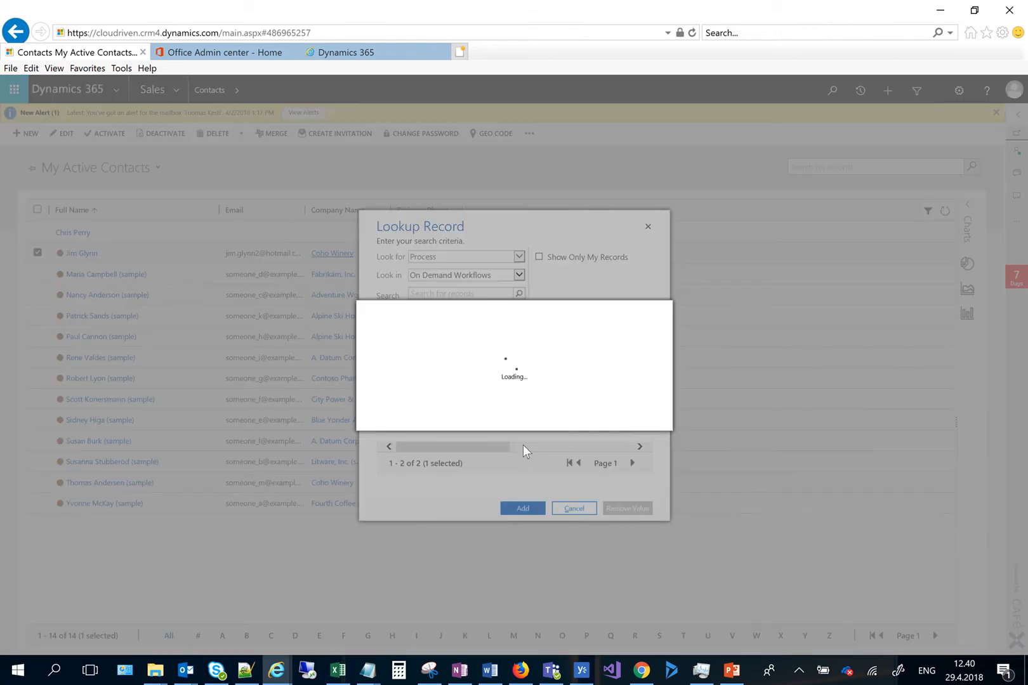
left_click(581, 418)
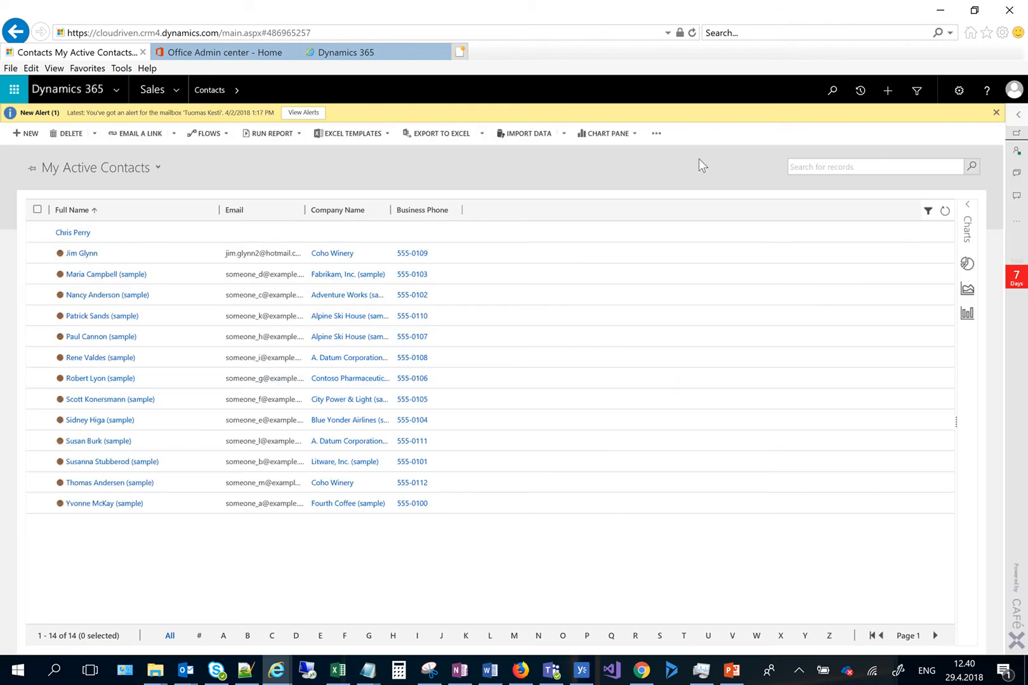
- Start an Advanced Find that looks for Email Messages
left_click(915, 90)
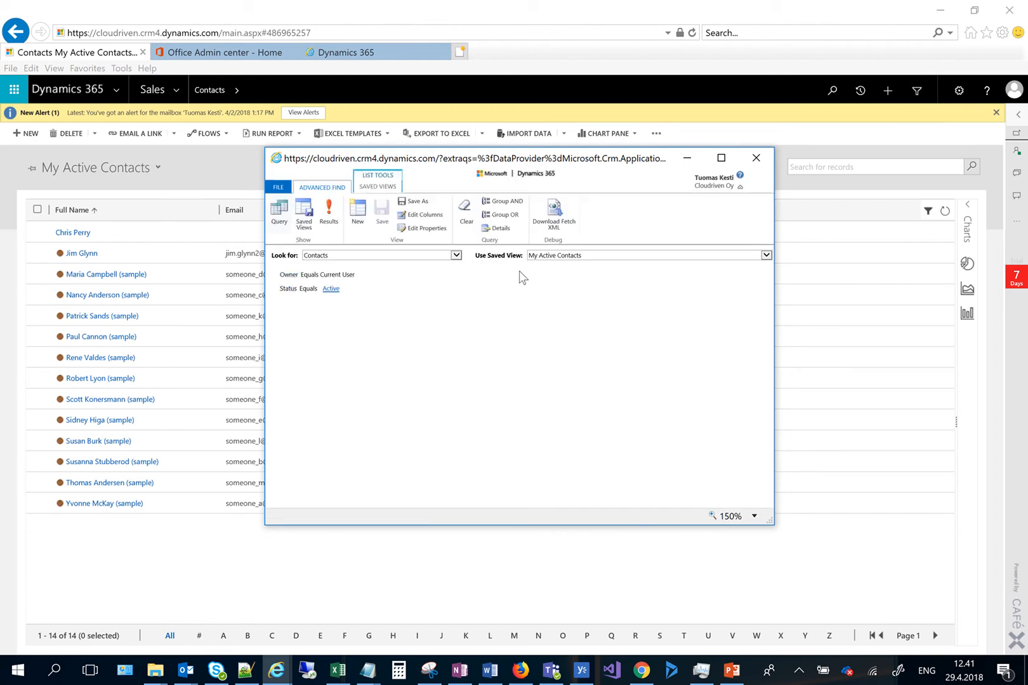
left_click(456, 256)
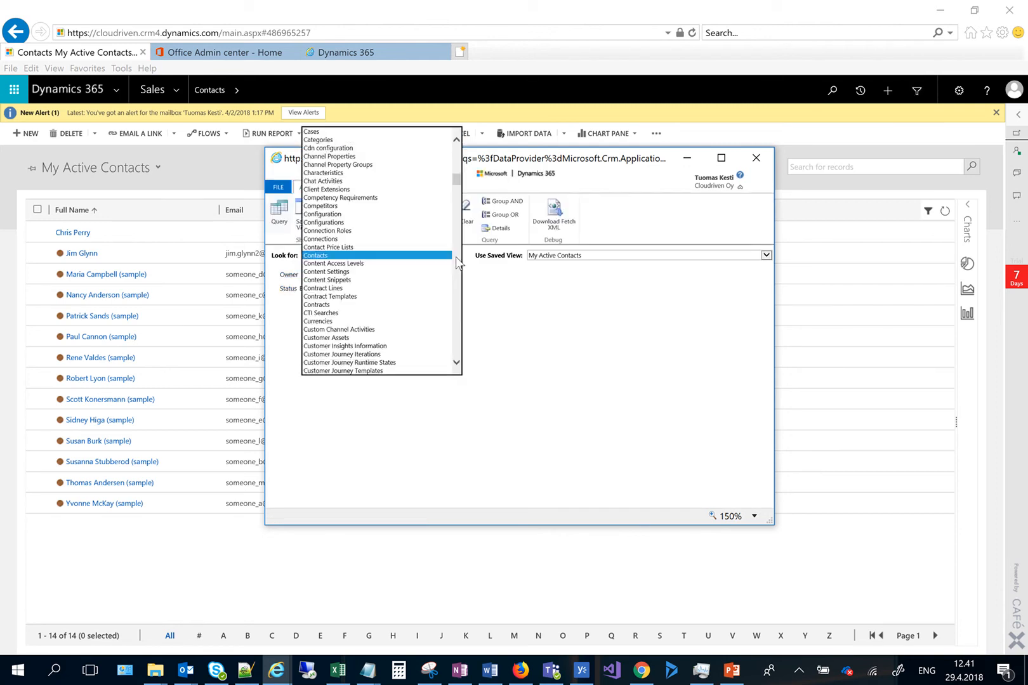
scroll(463, 240, "down", 1)
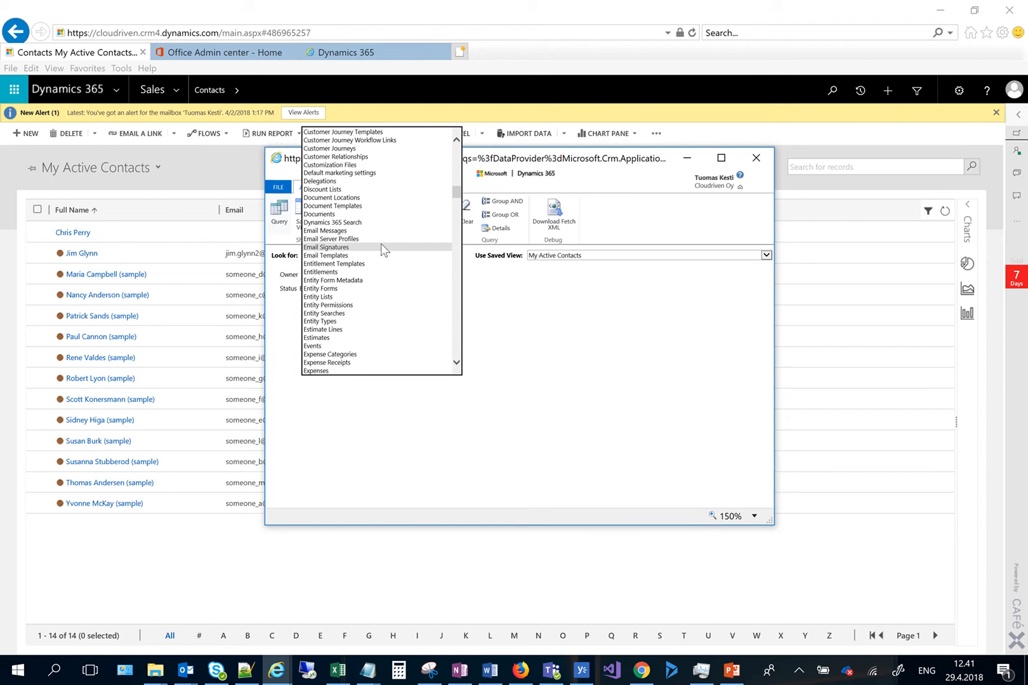
left_click(366, 230)
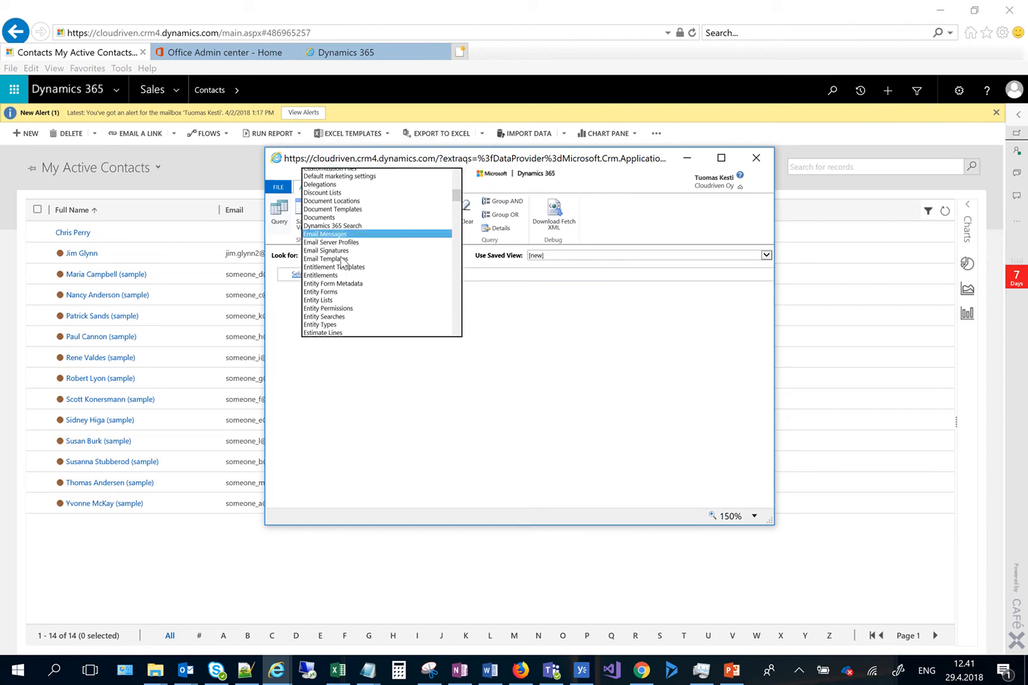
- List the email messages whose Created On is Today, and widen the results window and Subject column to read the full subject
left_click(351, 277)
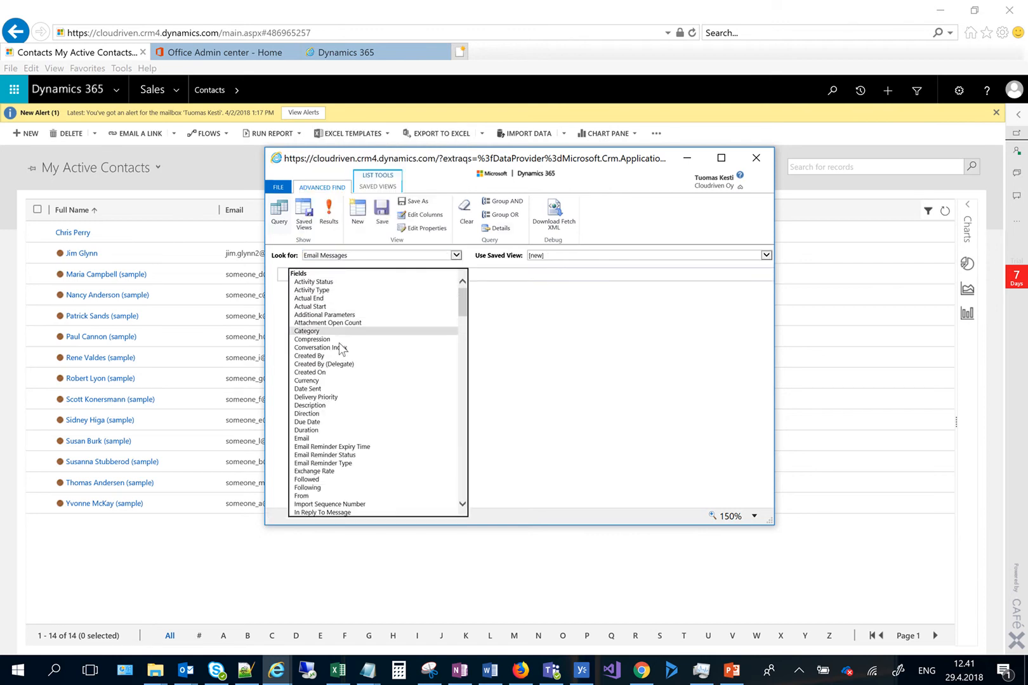
left_click(335, 372)
left_click(397, 275)
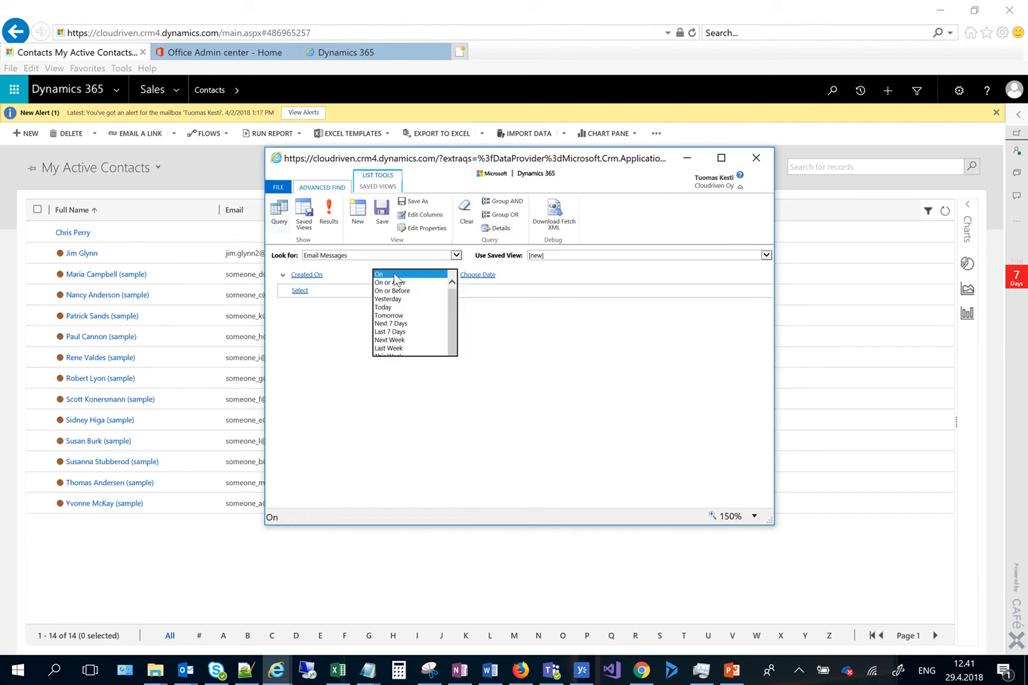
left_click(394, 309)
left_click(328, 210)
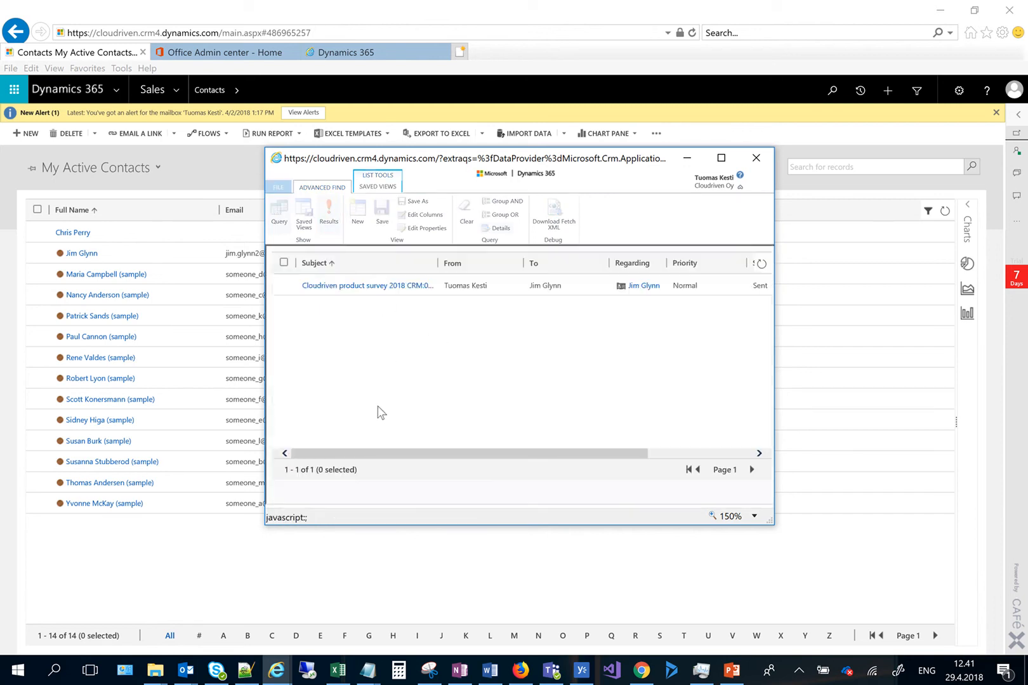
left_click_drag(268, 417, 95, 415)
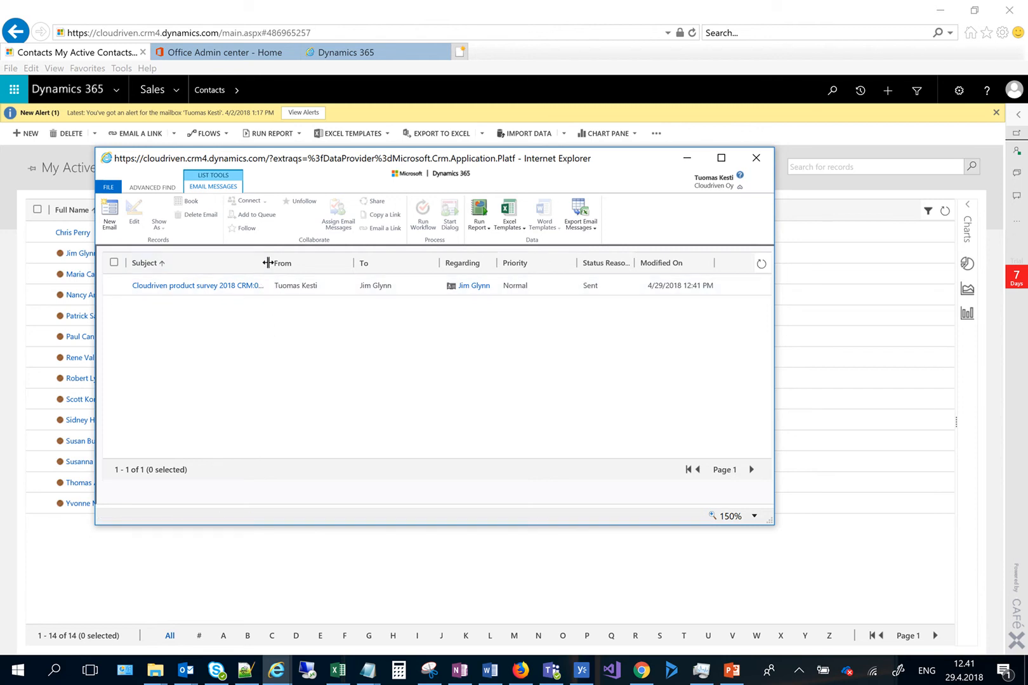
left_click_drag(269, 263, 303, 271)
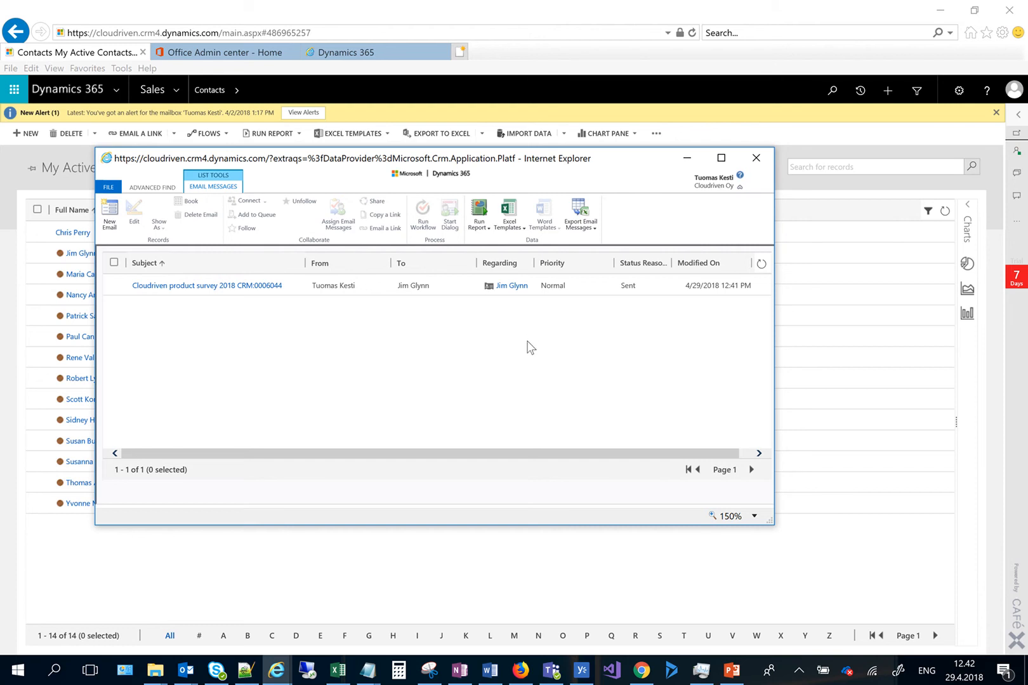
- Switch to the contact's Outlook inbox in Firefox, open the Cloudriven product survey 2018 email, and check the city in its greeting
left_click(520, 670)
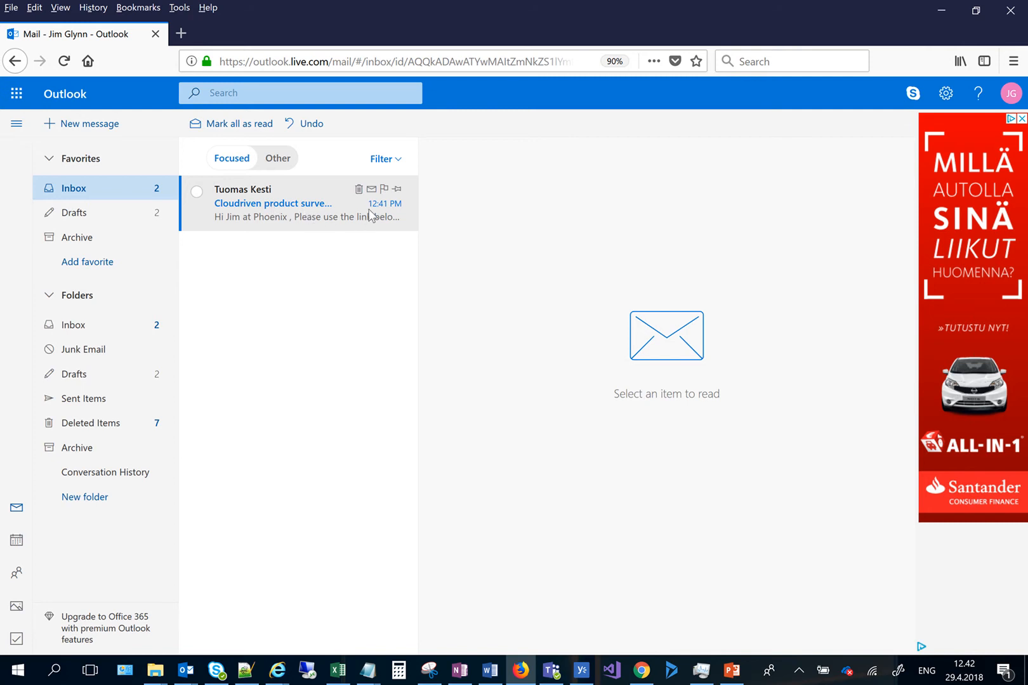
left_click(248, 208)
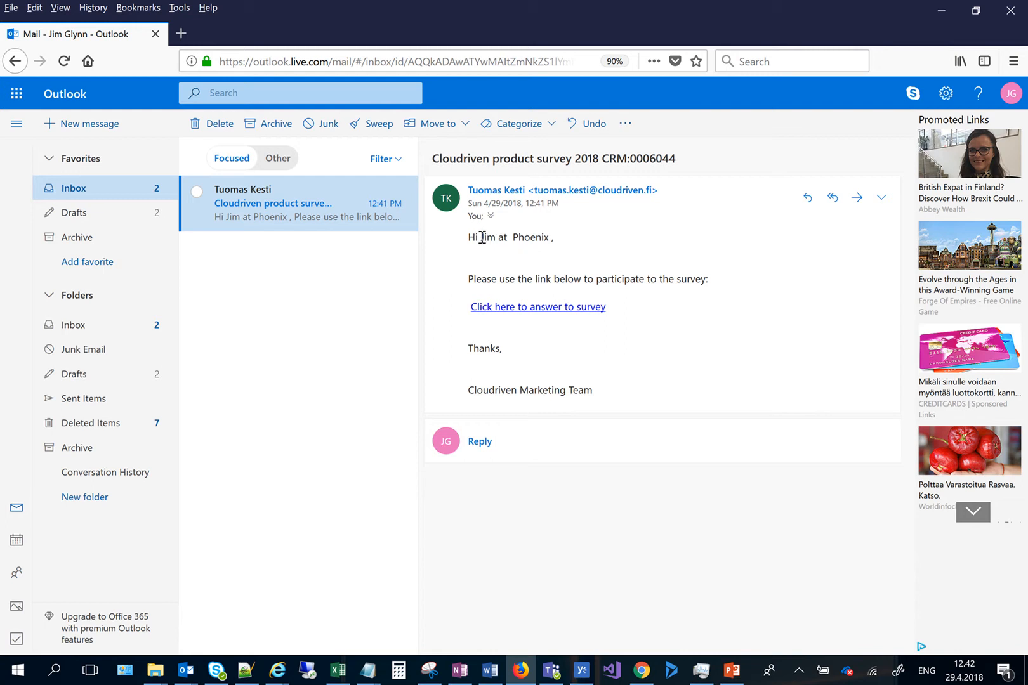
left_click_drag(512, 237, 551, 239)
- Switch back to Dynamics 365, reopen Test survey from the recent records, and change from the Designer to the main Survey form
key("alt+Tab")
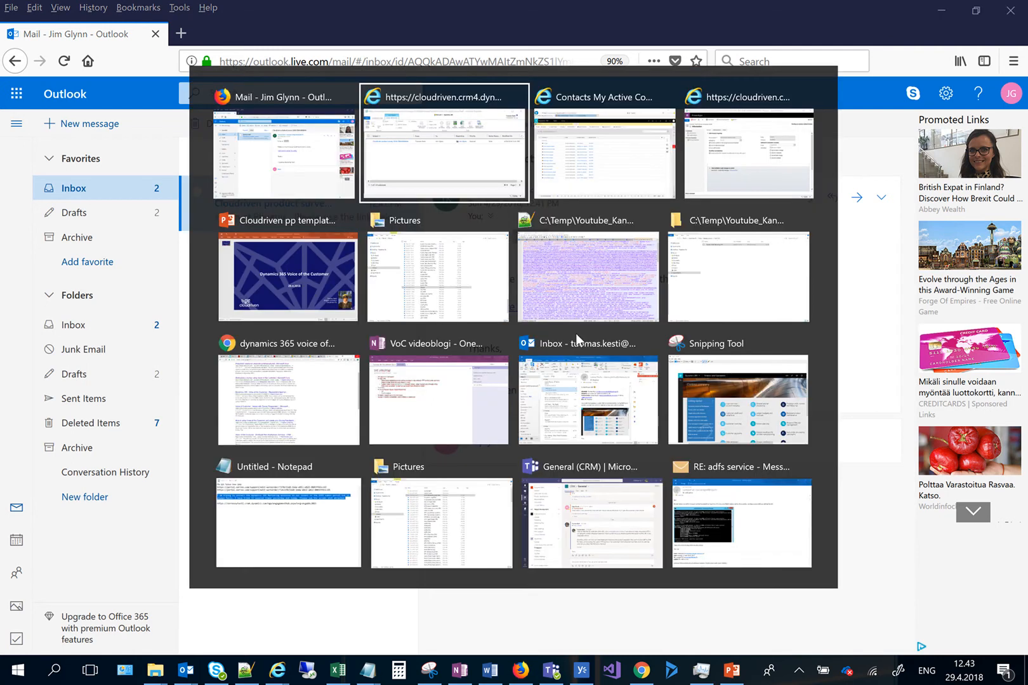
key("alt+Tab")
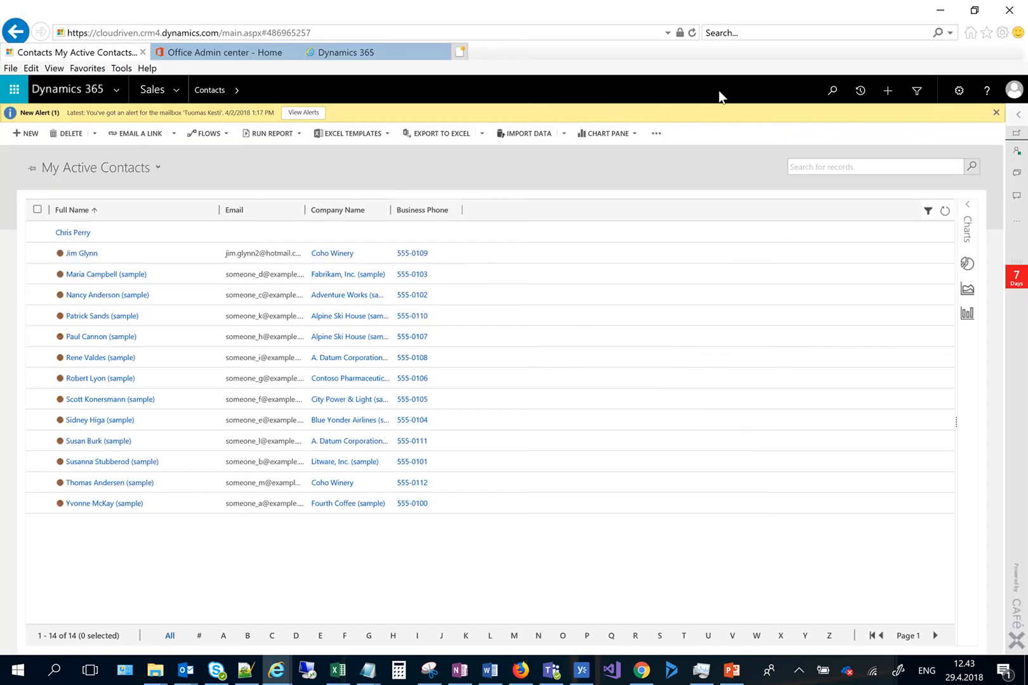
left_click(858, 91)
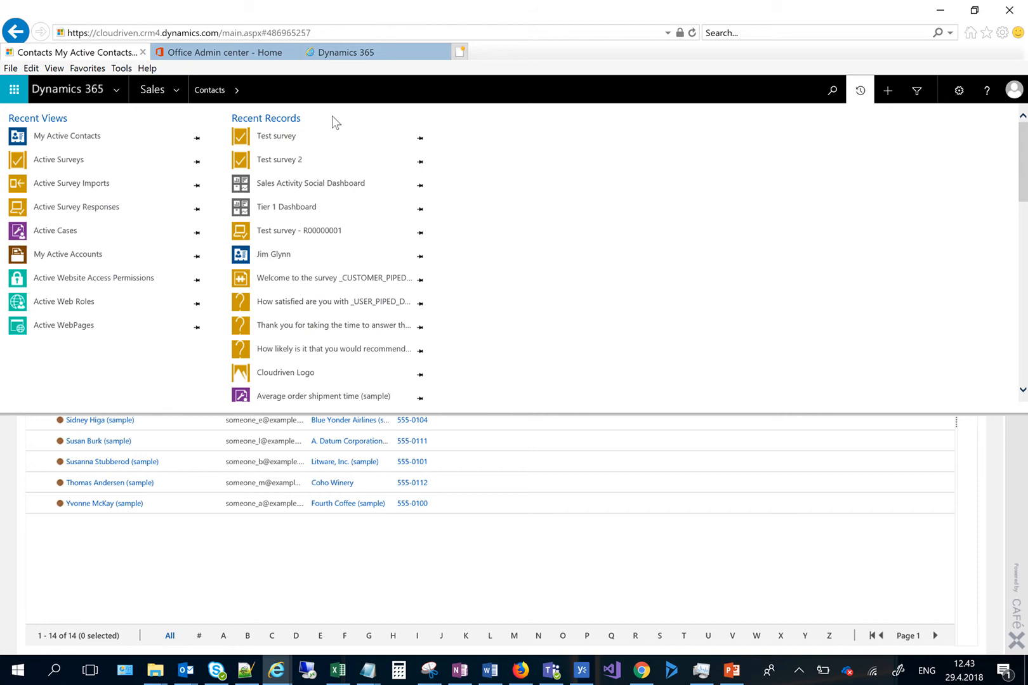
left_click(293, 137)
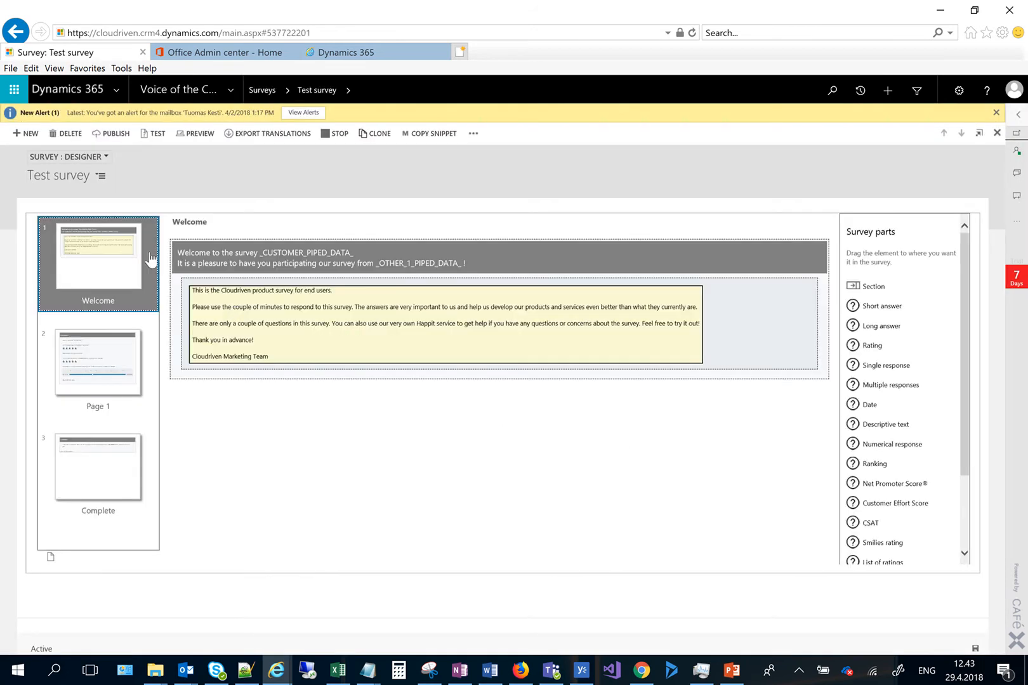
left_click(101, 158)
left_click(78, 169)
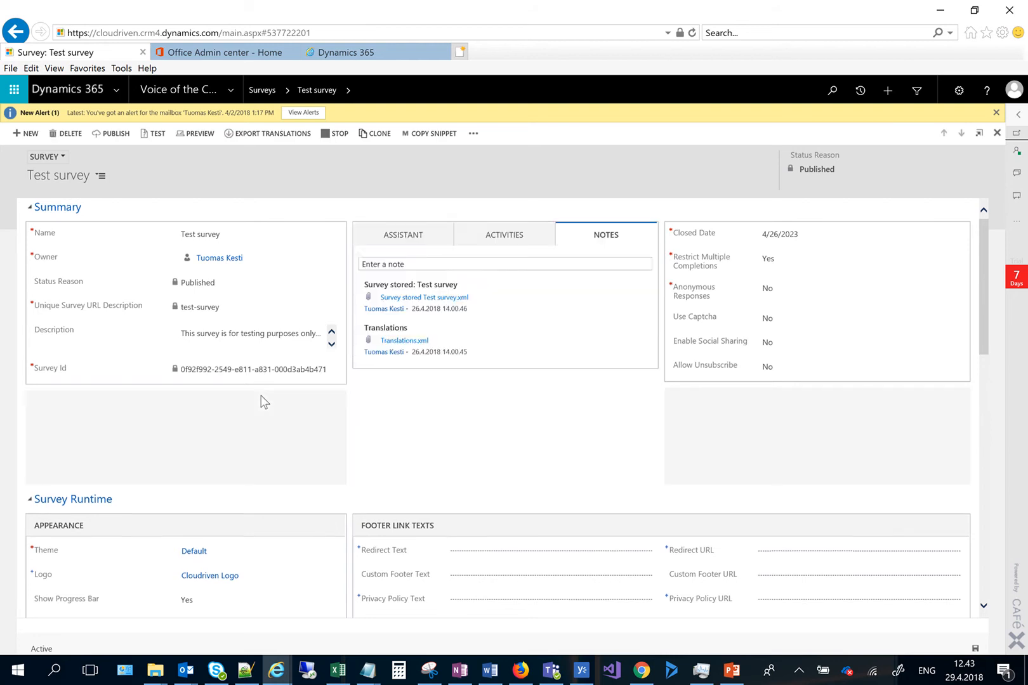
- Compare the Invitation Link Text in Test survey's Invitations section with the link in the received email, ending back in the email
scroll(264, 401, "down", 4)
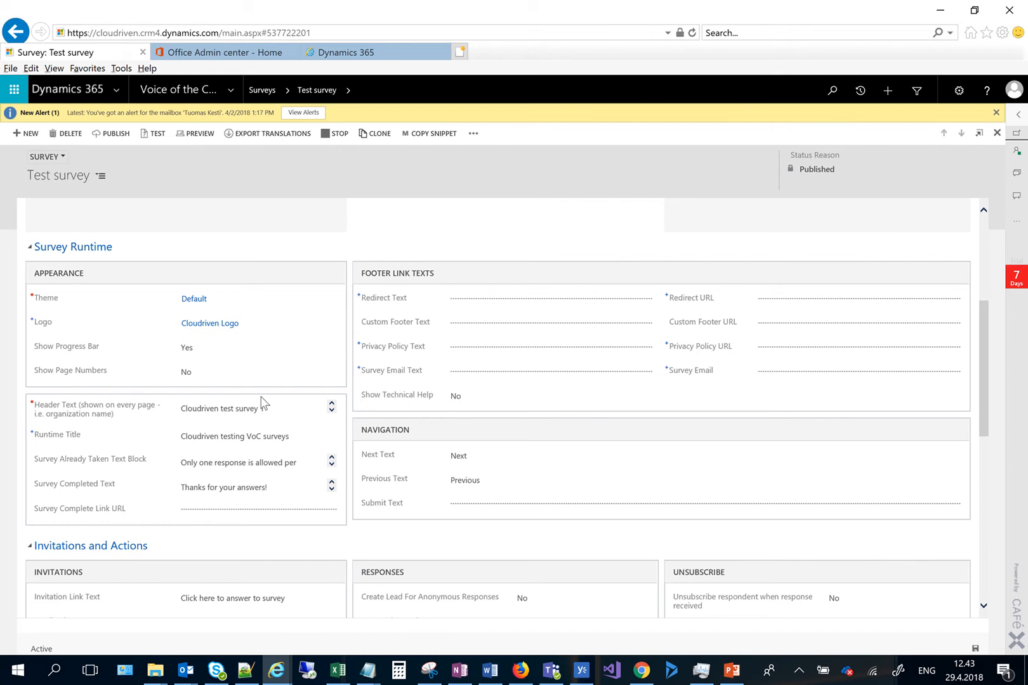
key("alt+Tab")
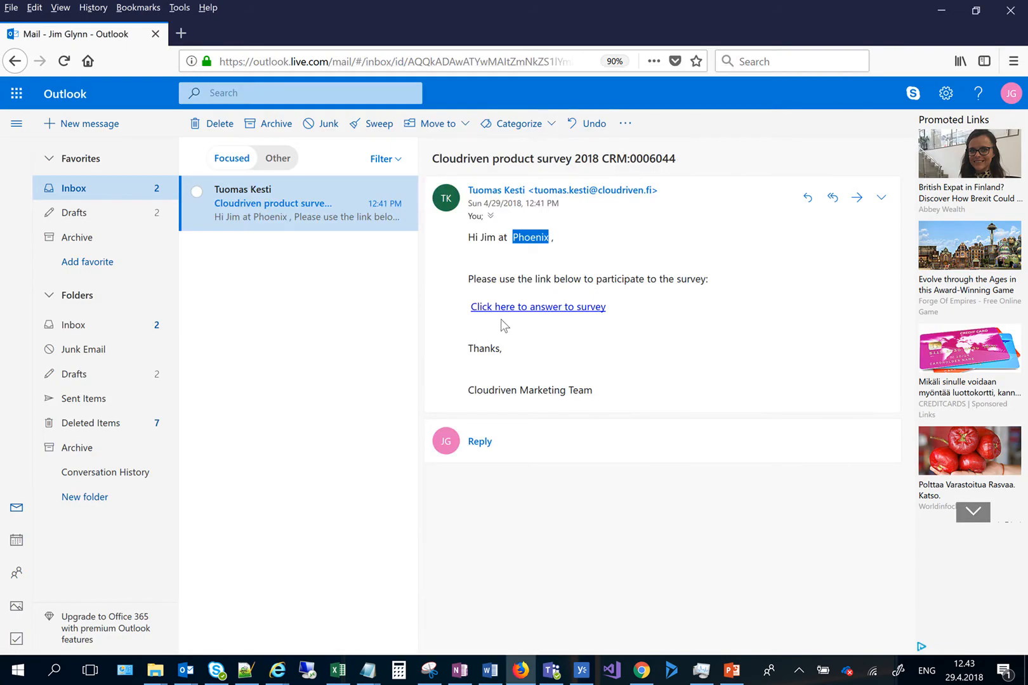
key("alt+Tab")
scroll(307, 380, "down", 1)
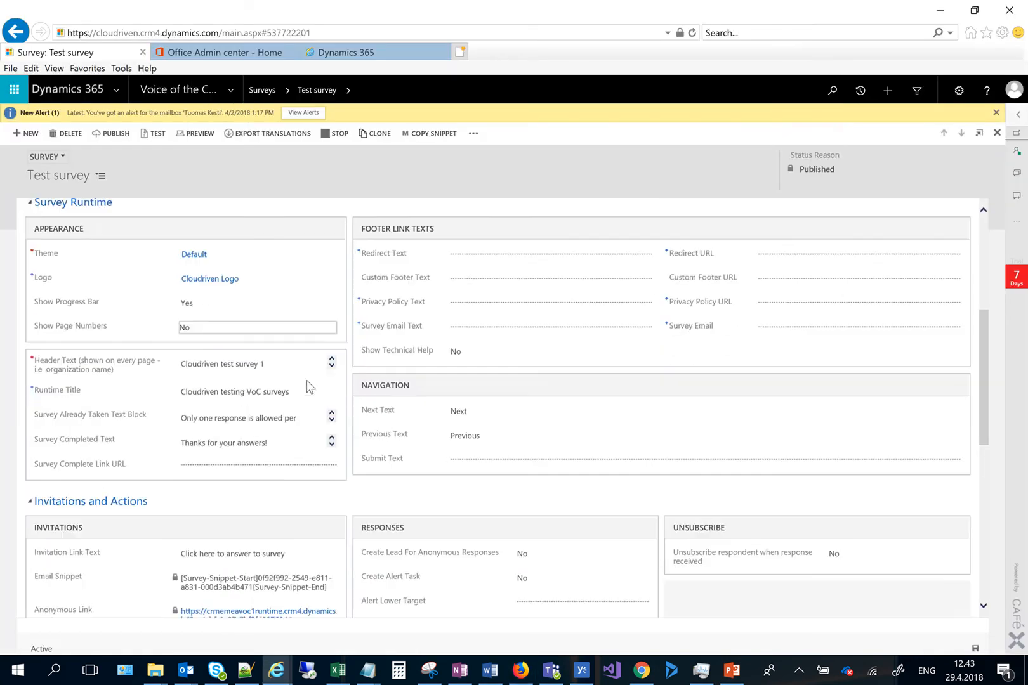
scroll(306, 380, "down", 3)
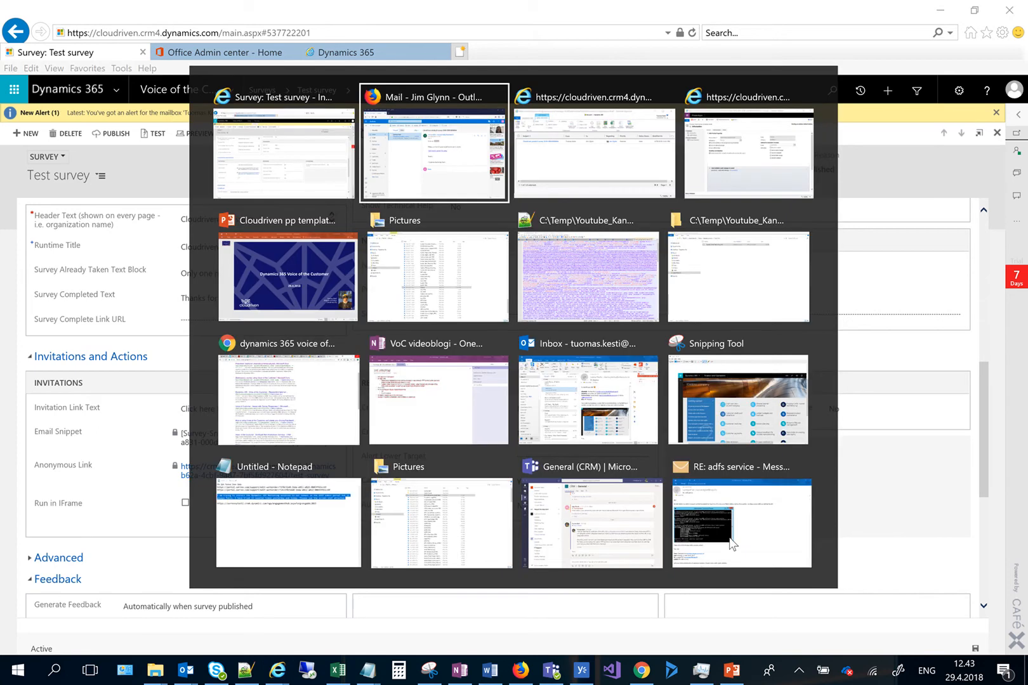
key("alt+Tab")
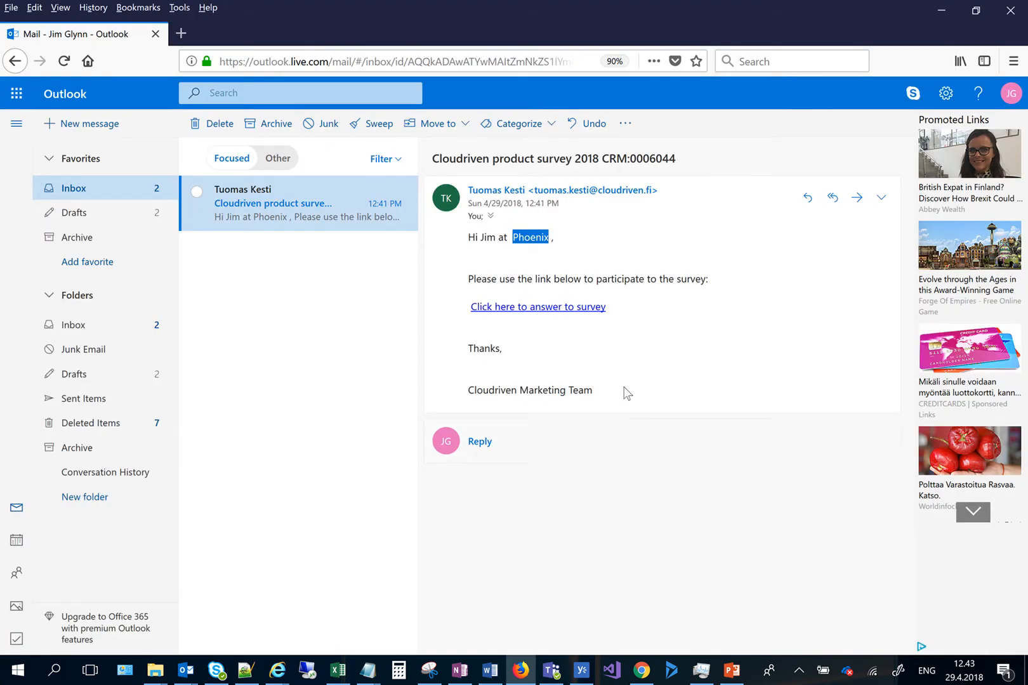
- Open the survey from the invitation email's link, check the personalised welcome page, and continue to the questions page
left_click(532, 307)
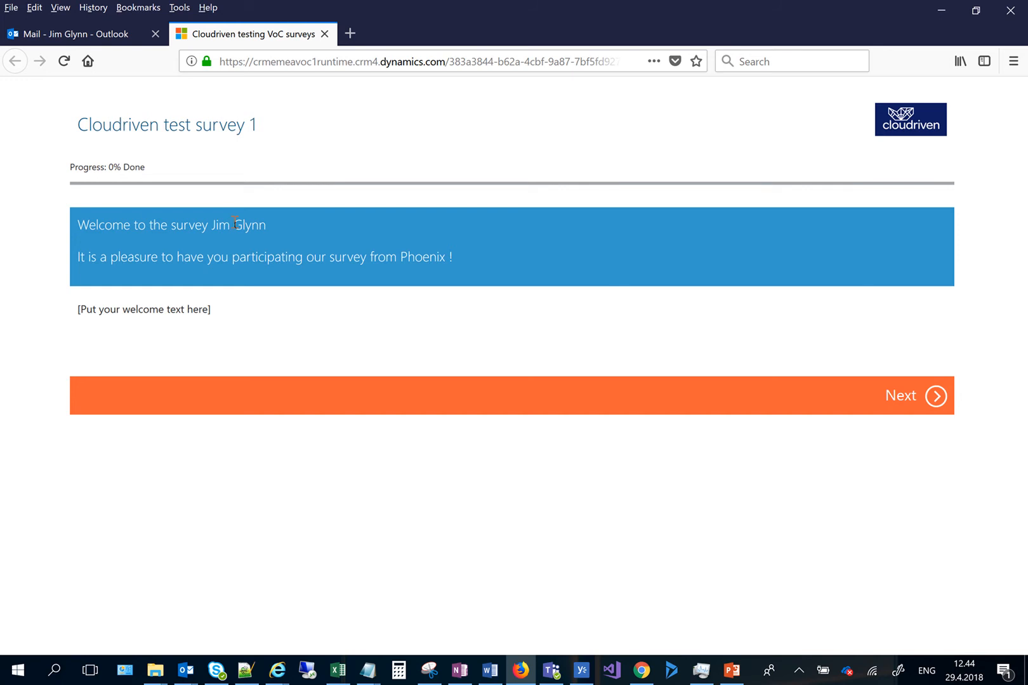
mouse_move(234, 222)
left_click(904, 395)
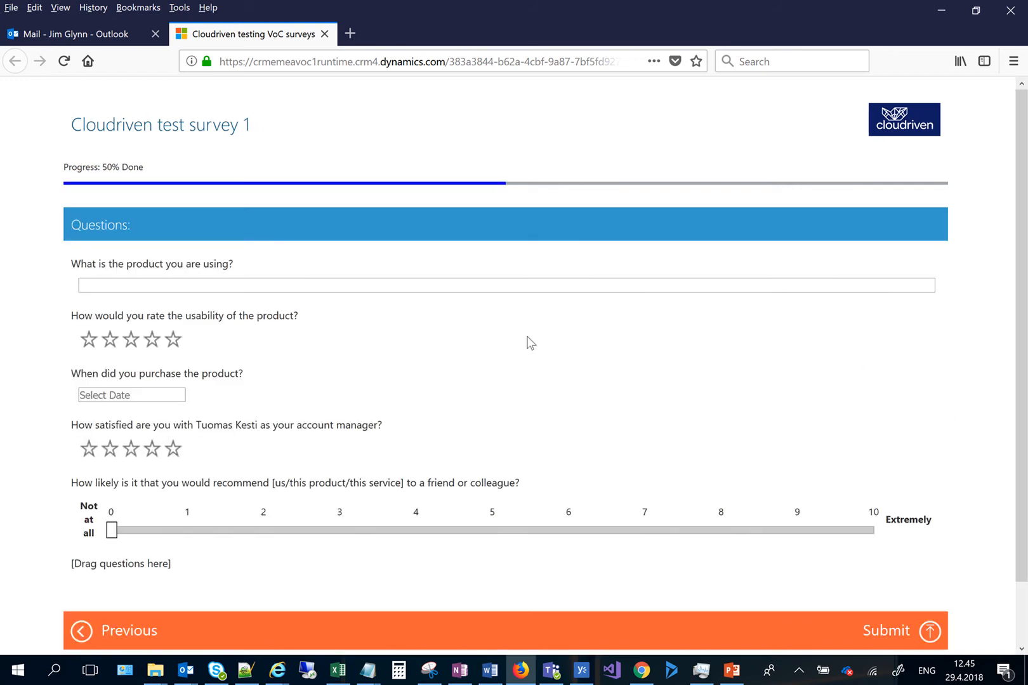
- Answer the survey's product question with Happit, rate its usability five stars, and set the purchase date to 04/01/2018
scroll(531, 348, "down", 2)
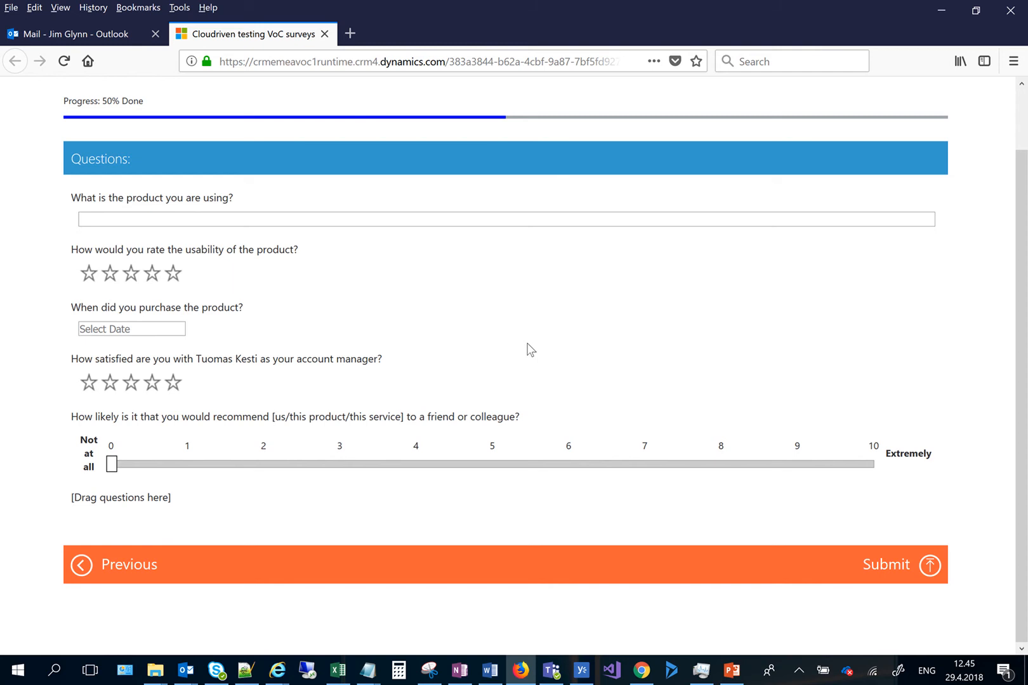
left_click(143, 222)
type("Happit")
left_click(178, 277)
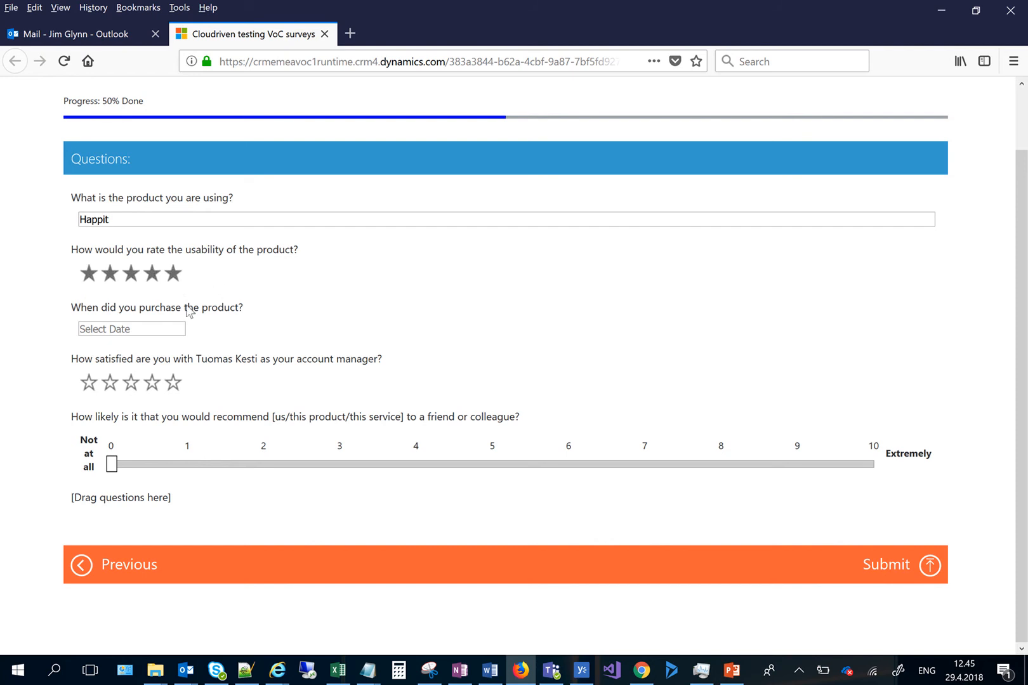
left_click(147, 328)
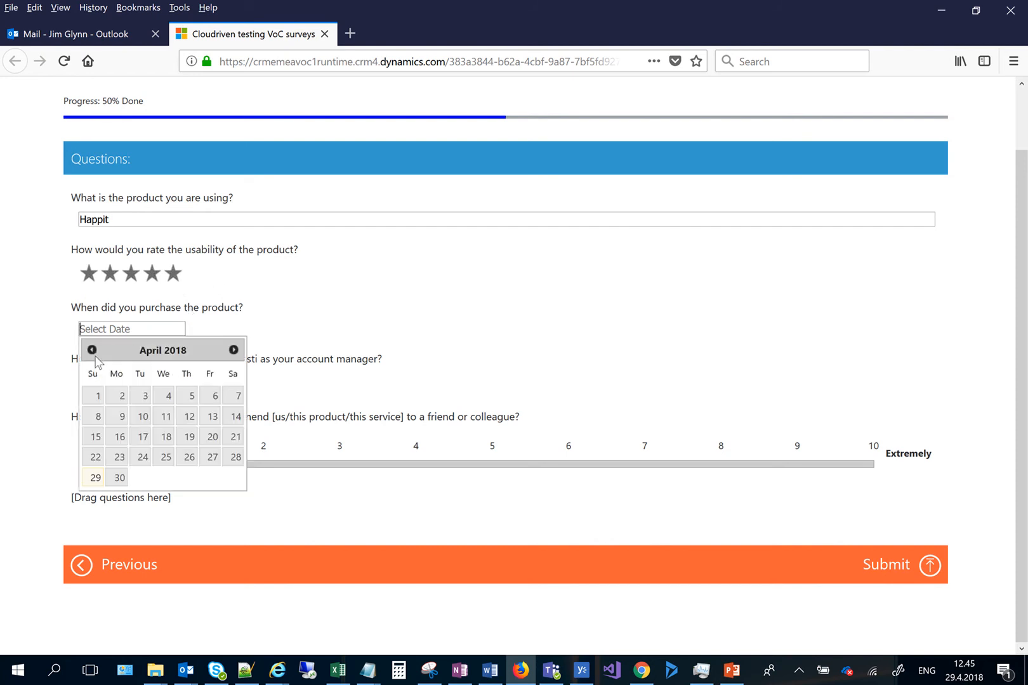
left_click(95, 395)
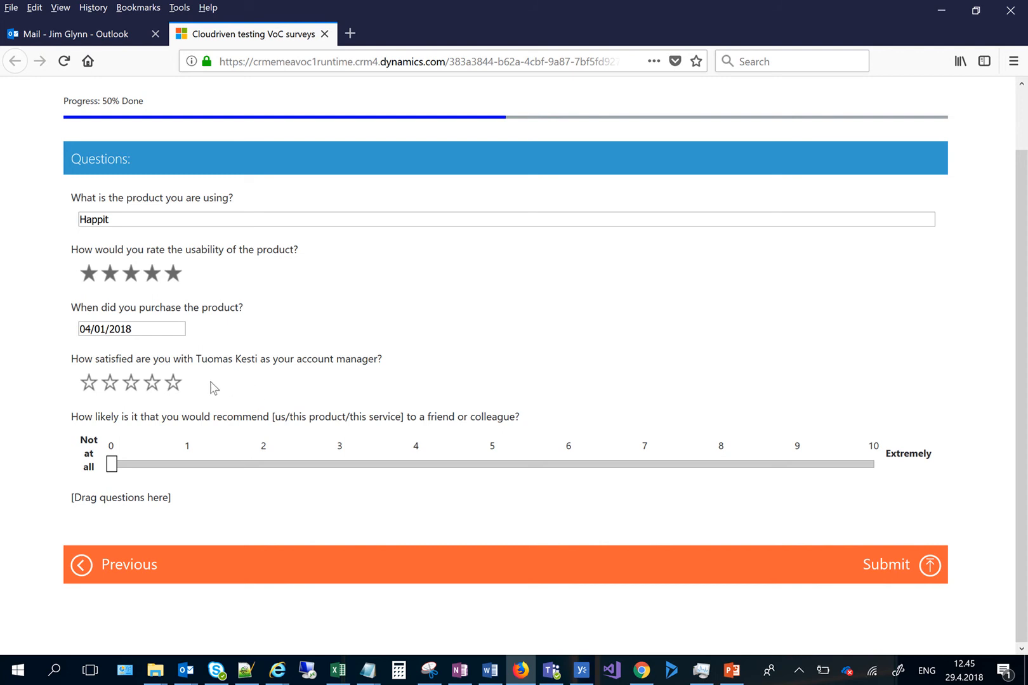
- Rate satisfaction with the account manager five stars, set the likelihood to recommend to 9, and submit the survey
left_click(173, 384)
left_click_drag(112, 464, 780, 482)
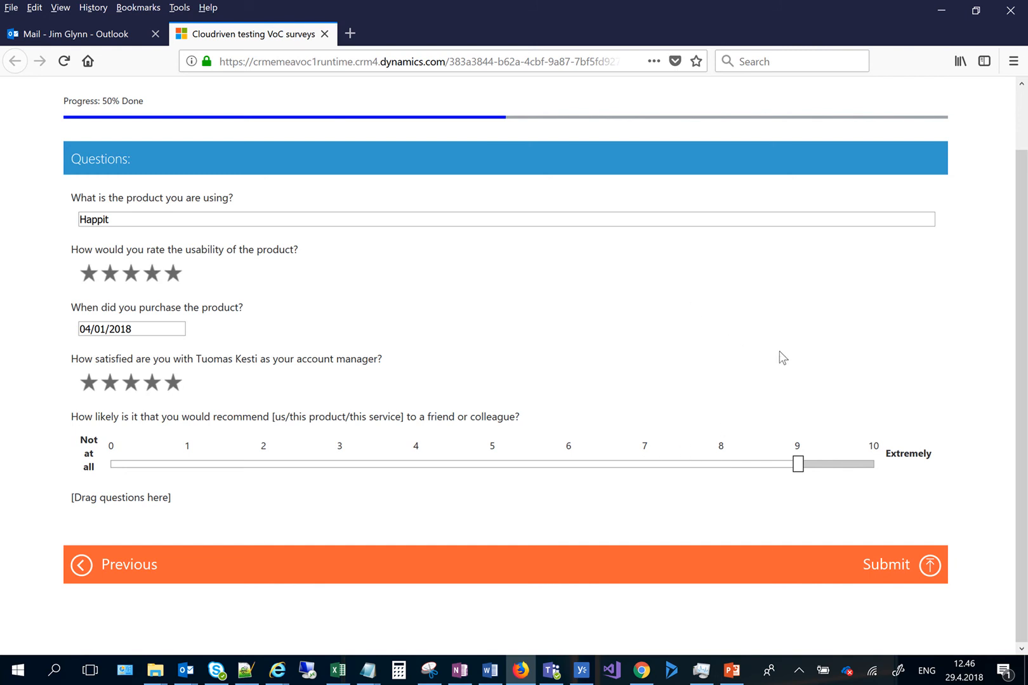
left_click(930, 567)
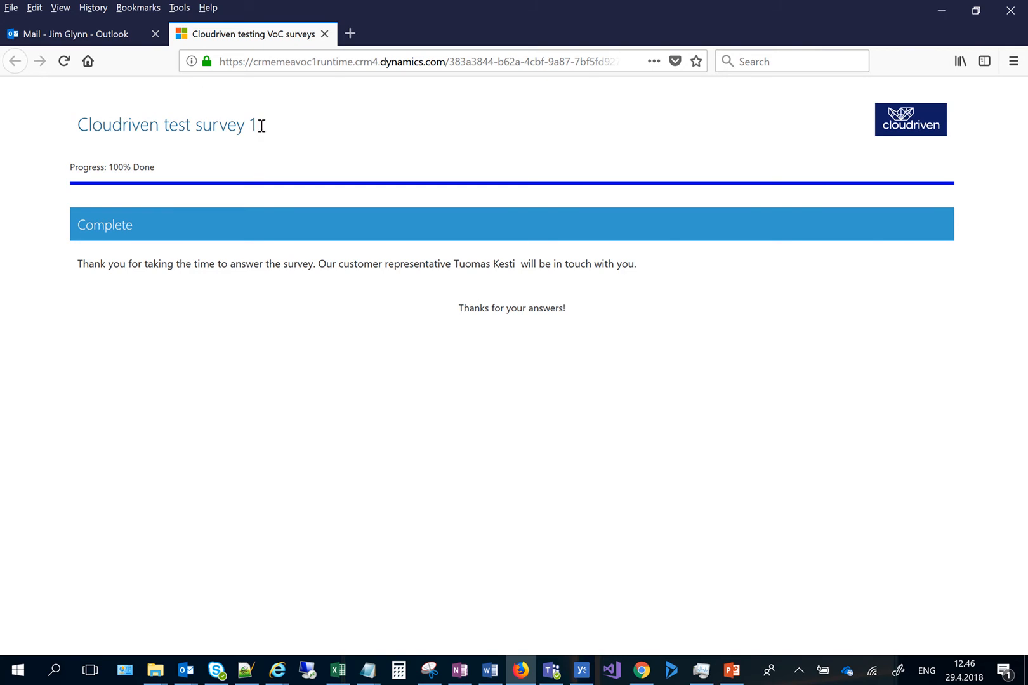
mouse_move(482, 271)
- Switch back to the Test survey record in Dynamics 365 in Internet Explorer and reload it
mouse_move(279, 673)
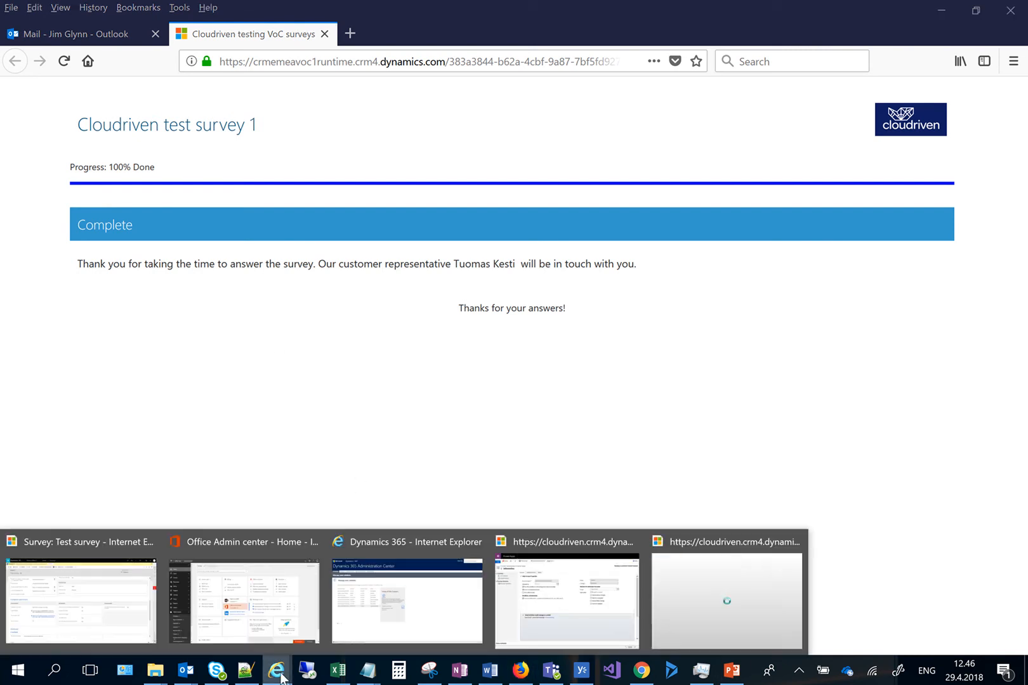
left_click(151, 599)
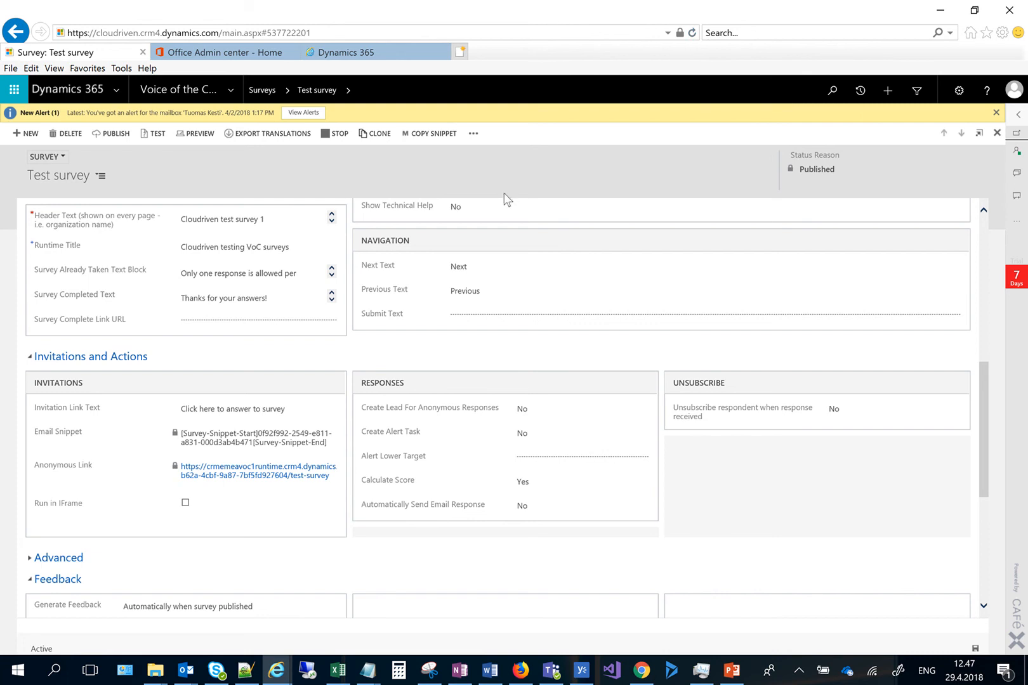
left_click(692, 32)
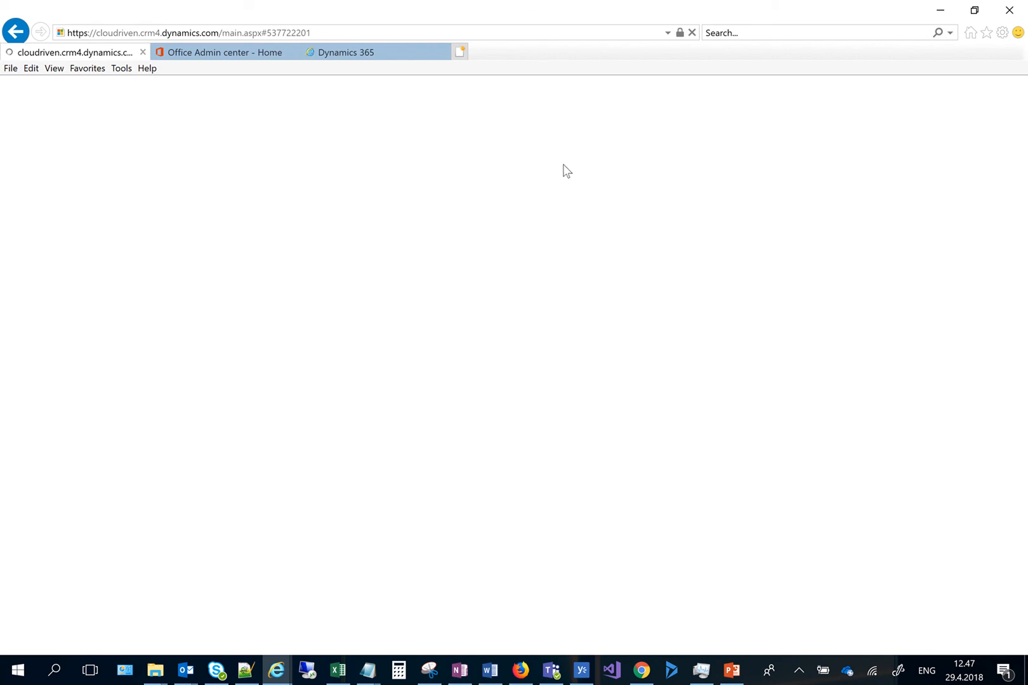
mouse_move(513, 2)
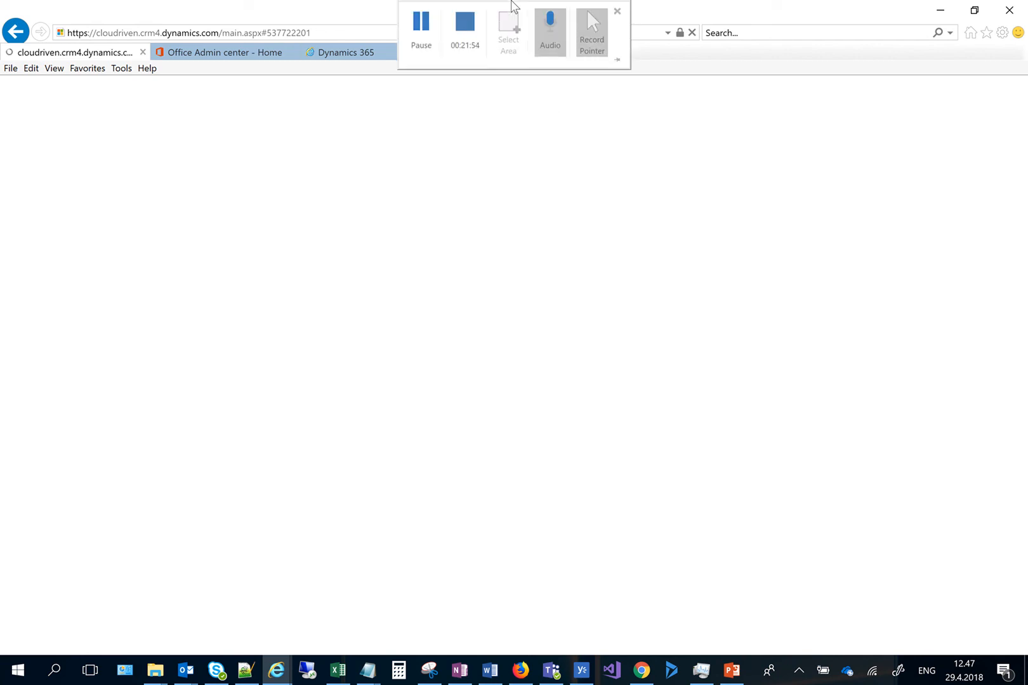
left_click(421, 26)
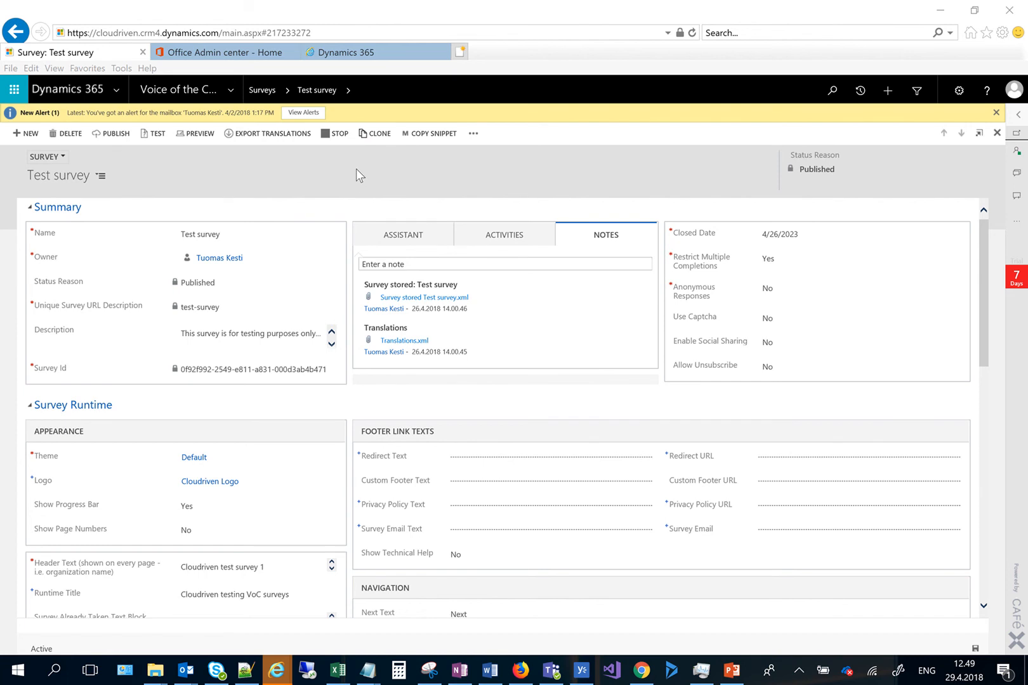
- List the survey responses related to Test survey and open the existing response record
left_click(348, 90)
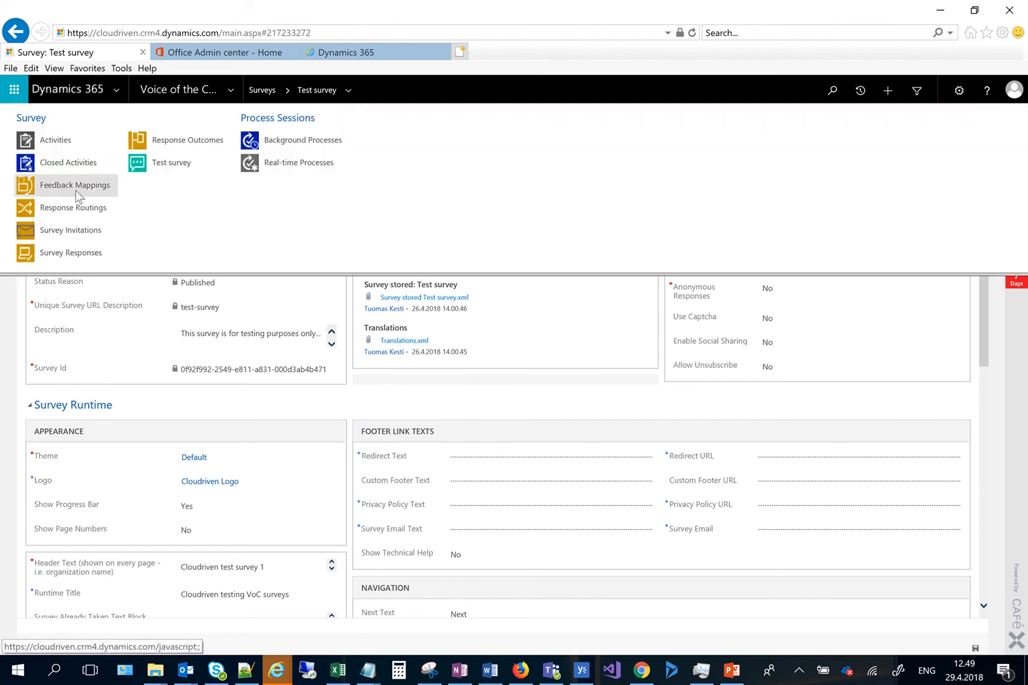
left_click(69, 252)
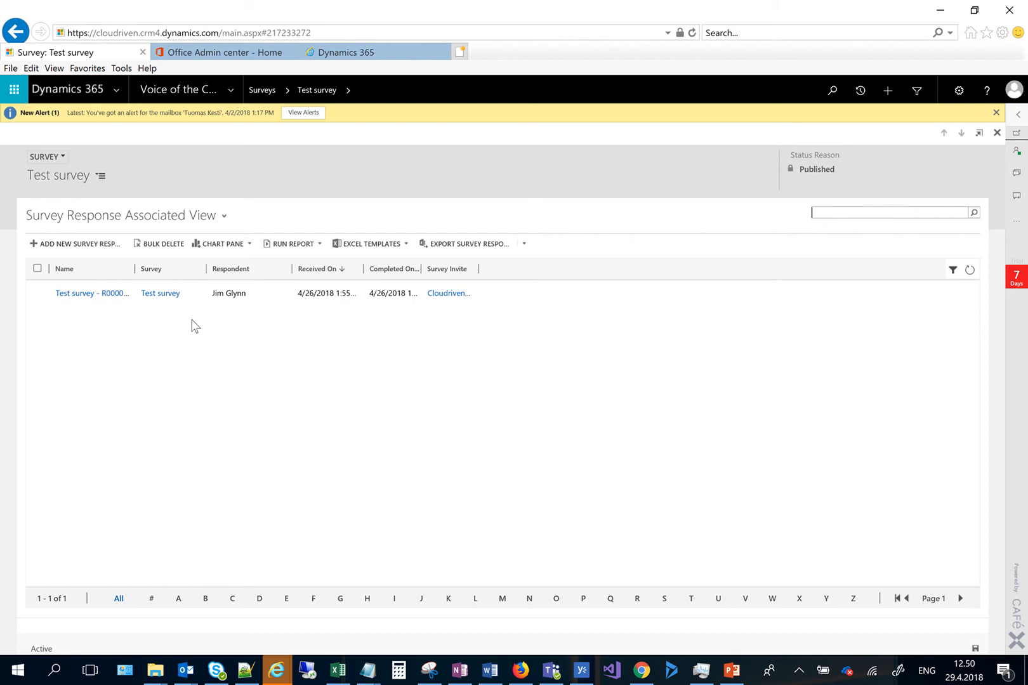
left_click(83, 295)
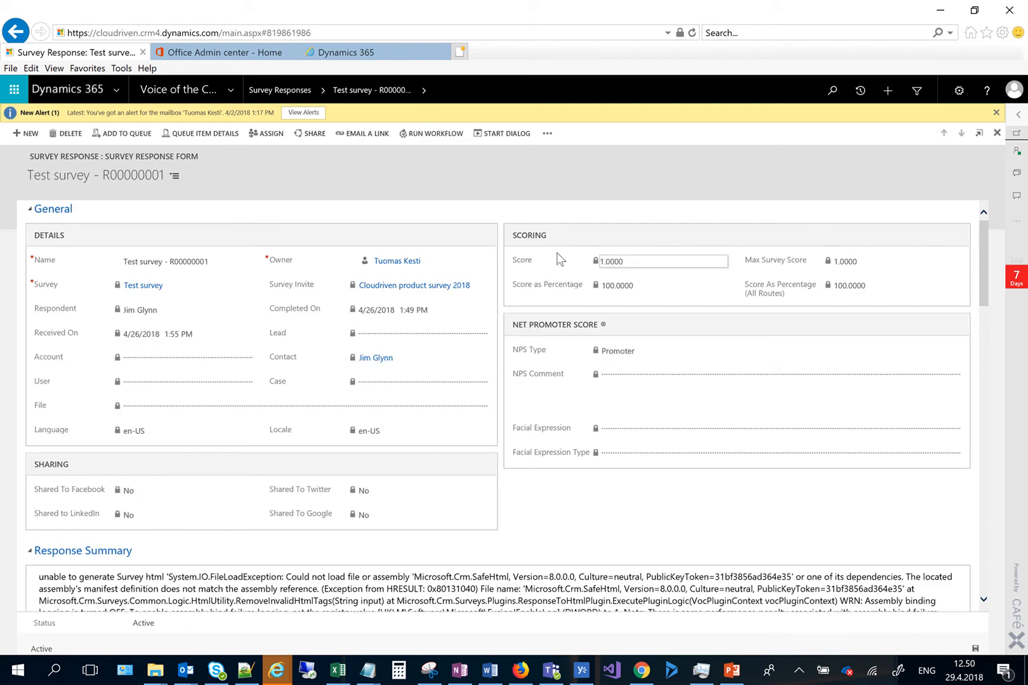
- Expand the response's Question Responses section and widen the Question column to read each full question with its answer
scroll(556, 260, "down", 10)
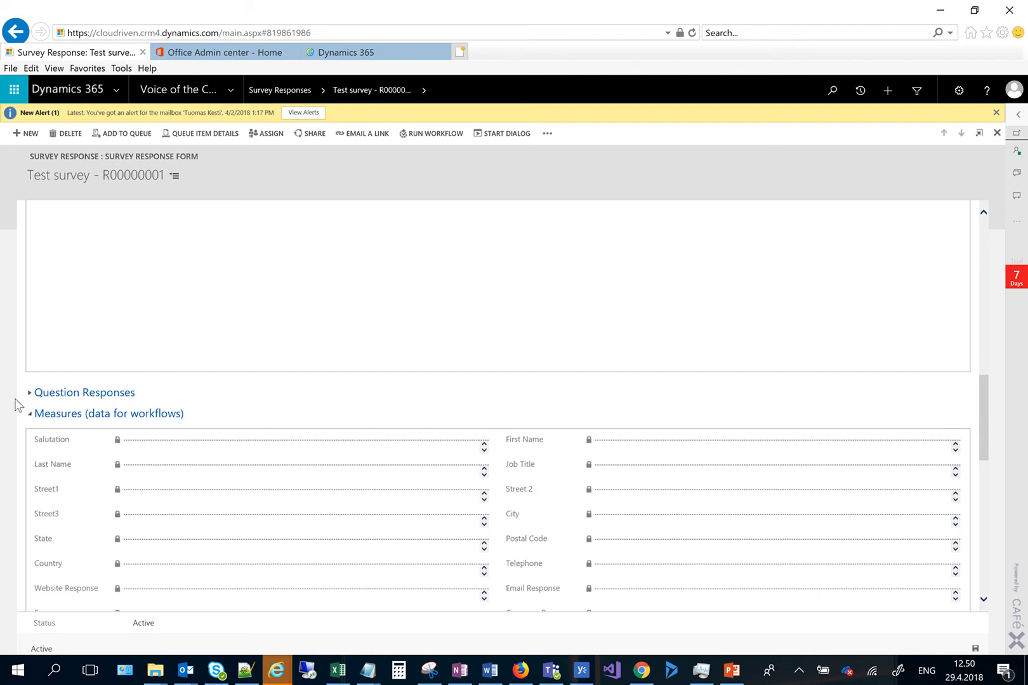
left_click(30, 392)
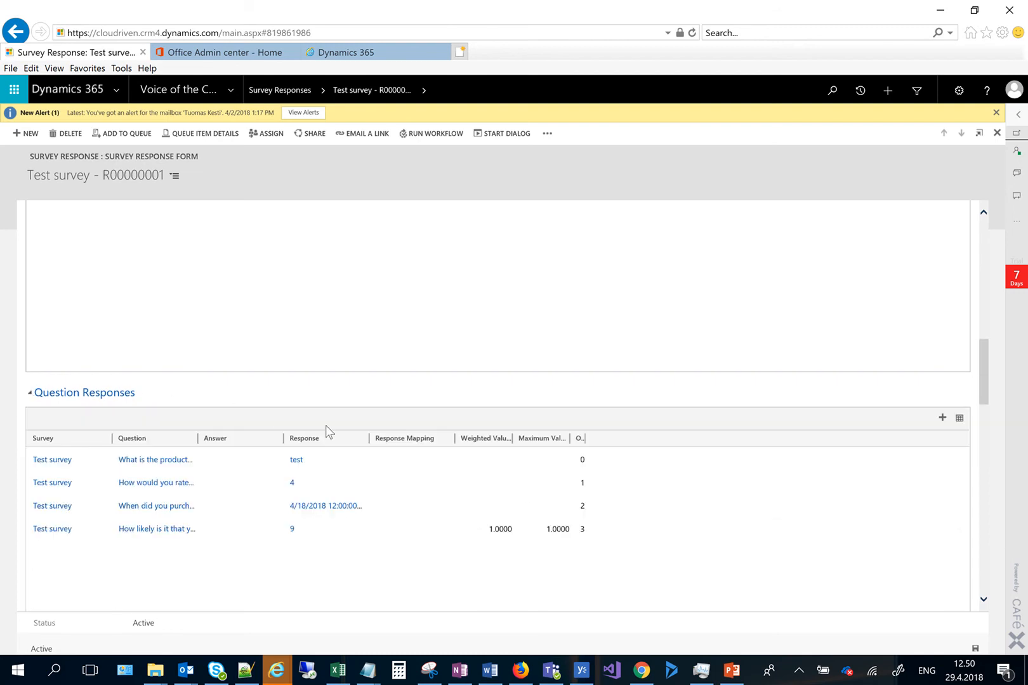
scroll(364, 488, "down", 2)
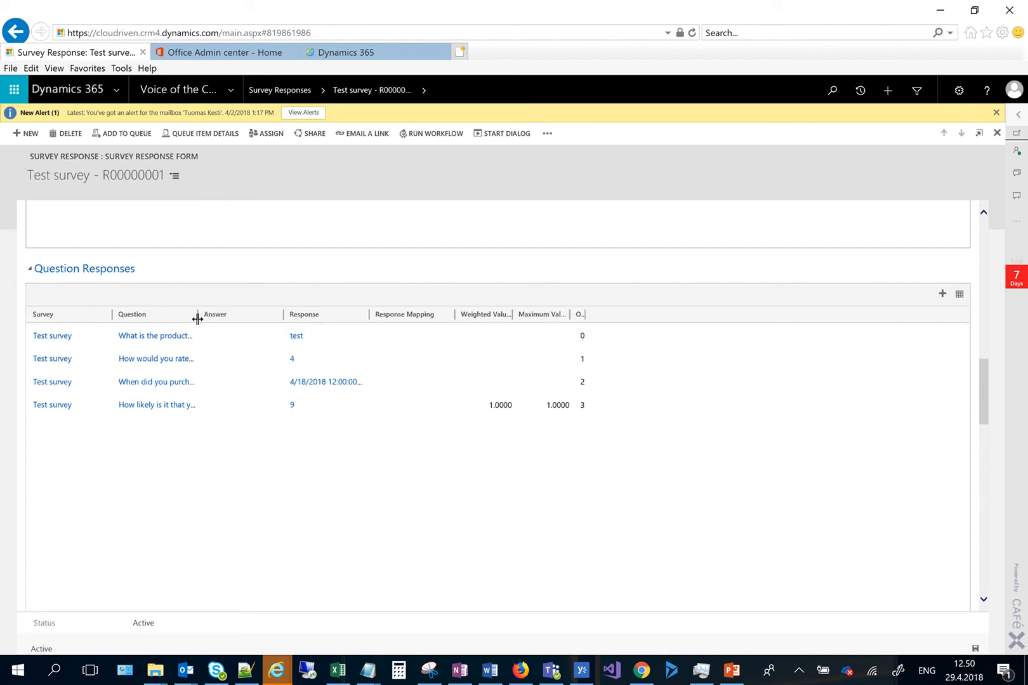
left_click_drag(199, 314, 416, 323)
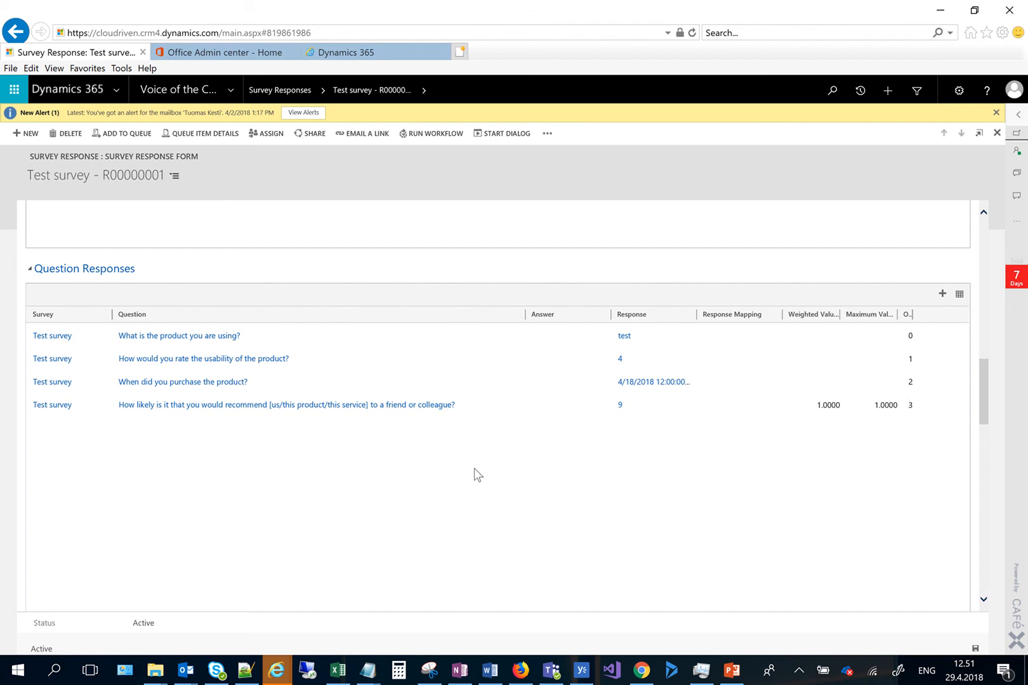
- Reopen Test survey from the recent records, review its Dashboard form, and return to the main Survey form
left_click(861, 90)
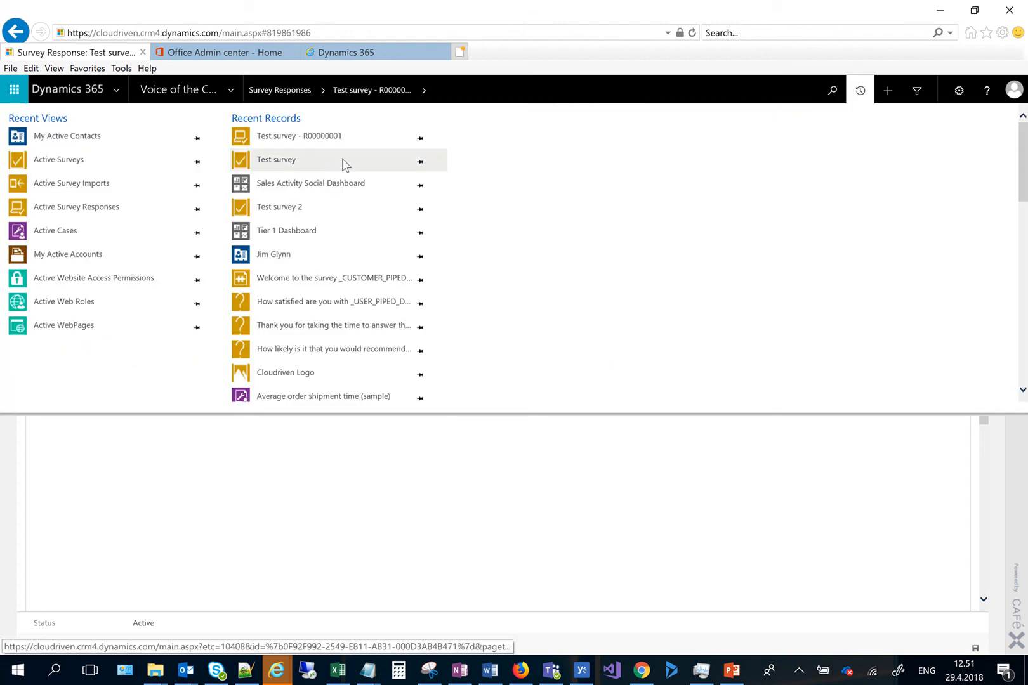
left_click(326, 168)
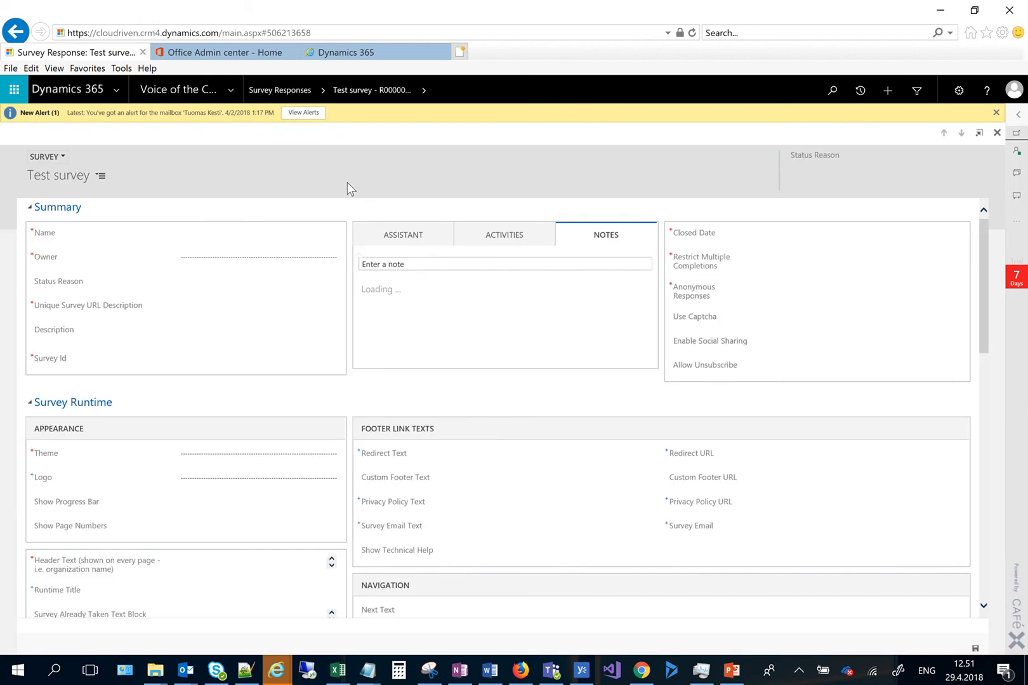
left_click(60, 158)
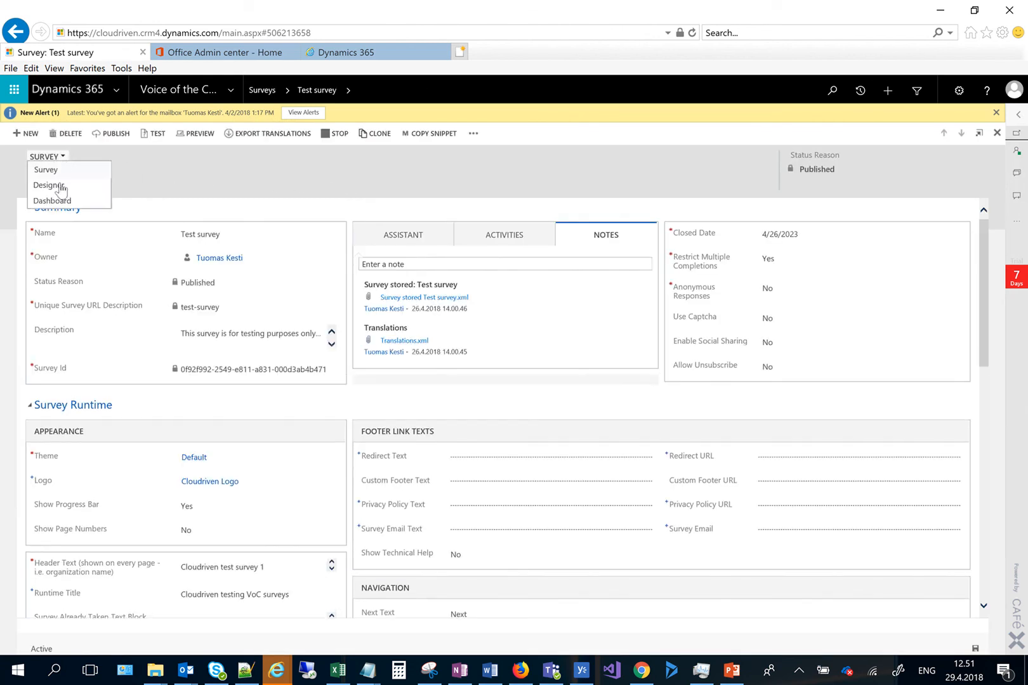
left_click(289, 215)
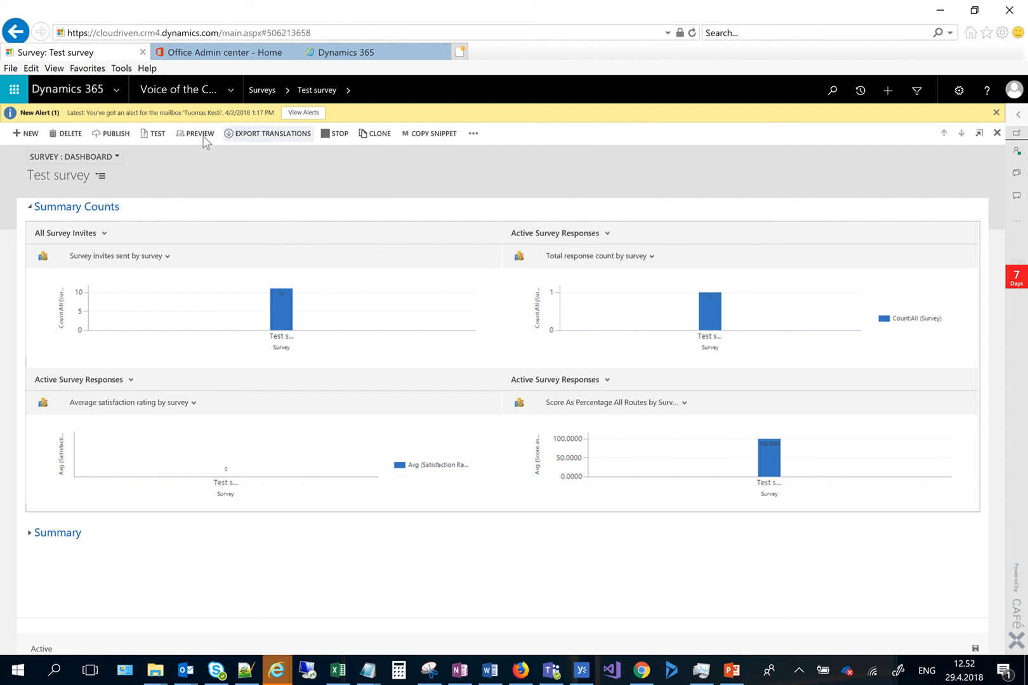
left_click(116, 157)
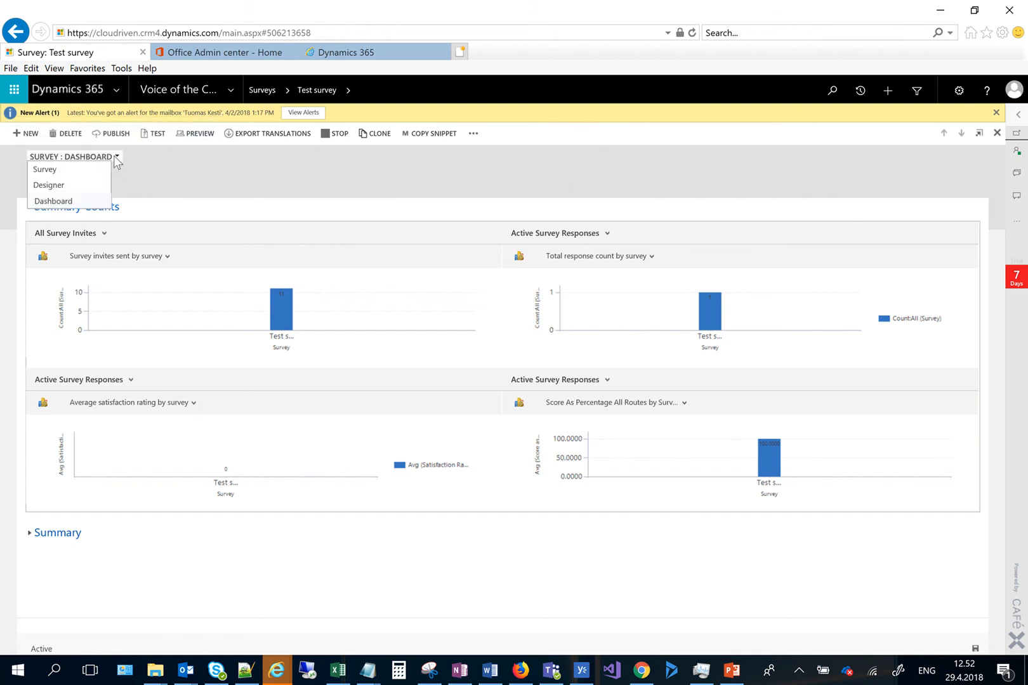
left_click(55, 170)
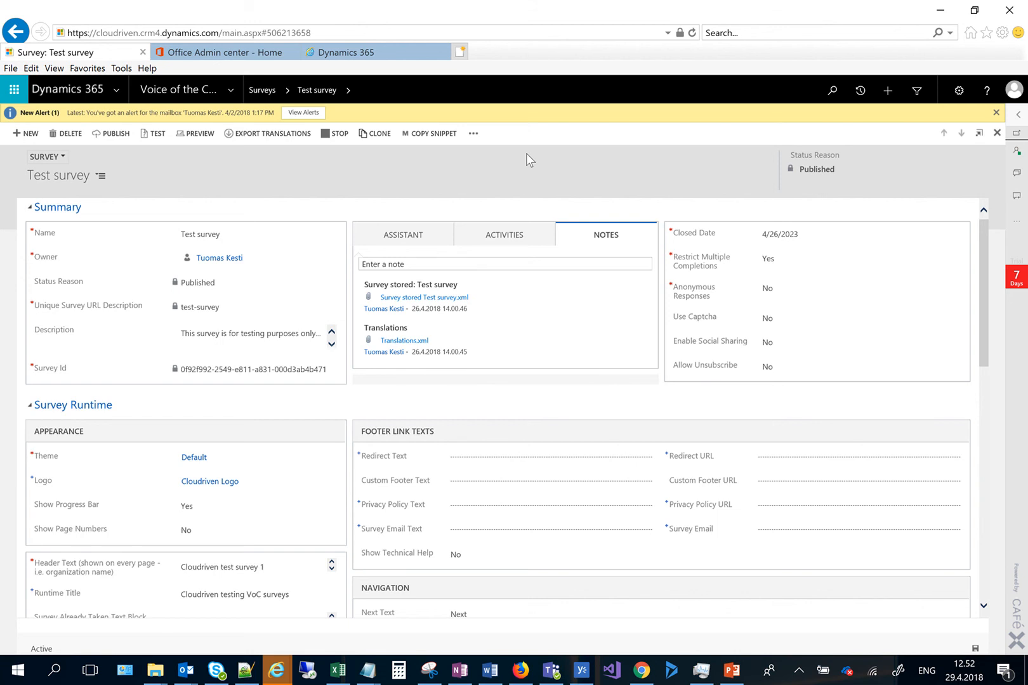
- Look through the downloaded Survey stored Test survey.xml in Notepad++, ending back in Dynamics 365
left_click(246, 671)
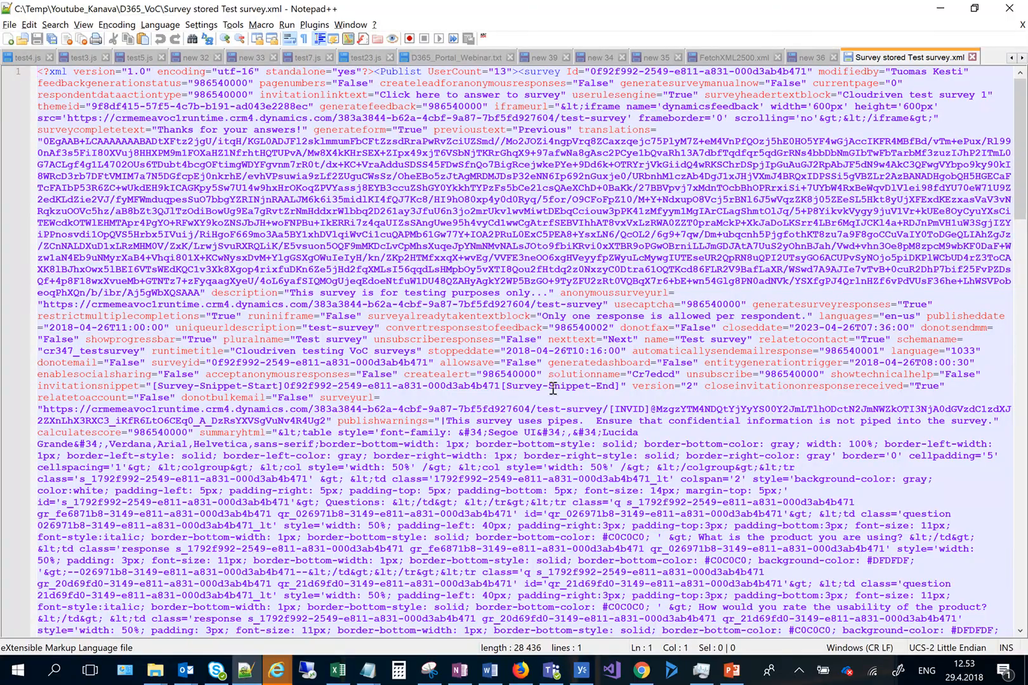
scroll(553, 390, "down", 11)
scroll(552, 390, "down", 20)
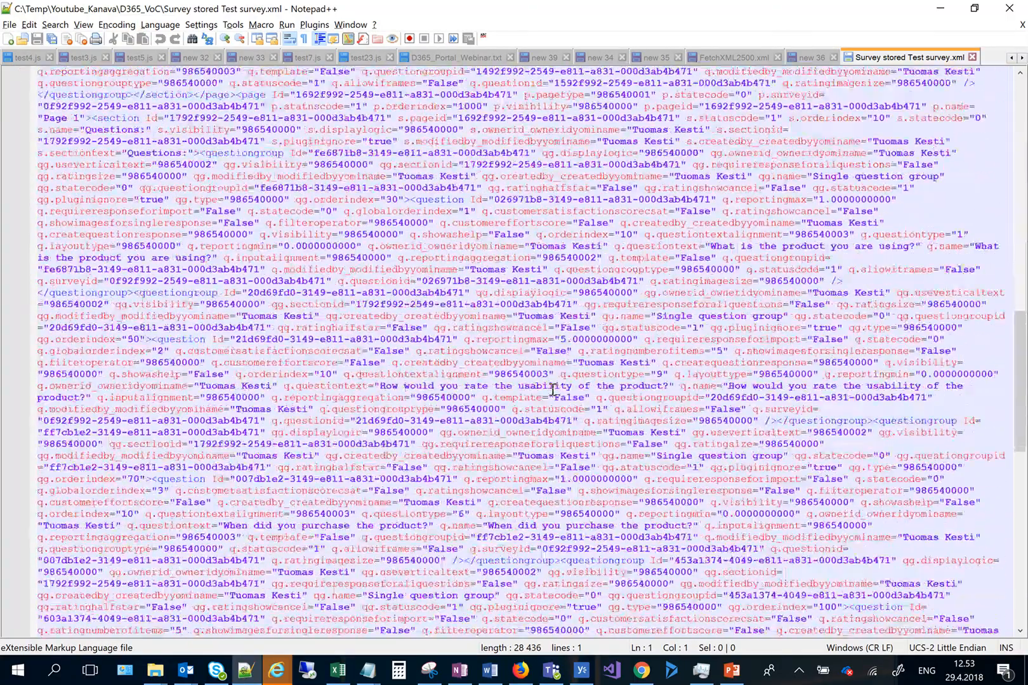
scroll(552, 389, "up", 10)
scroll(551, 388, "up", 15)
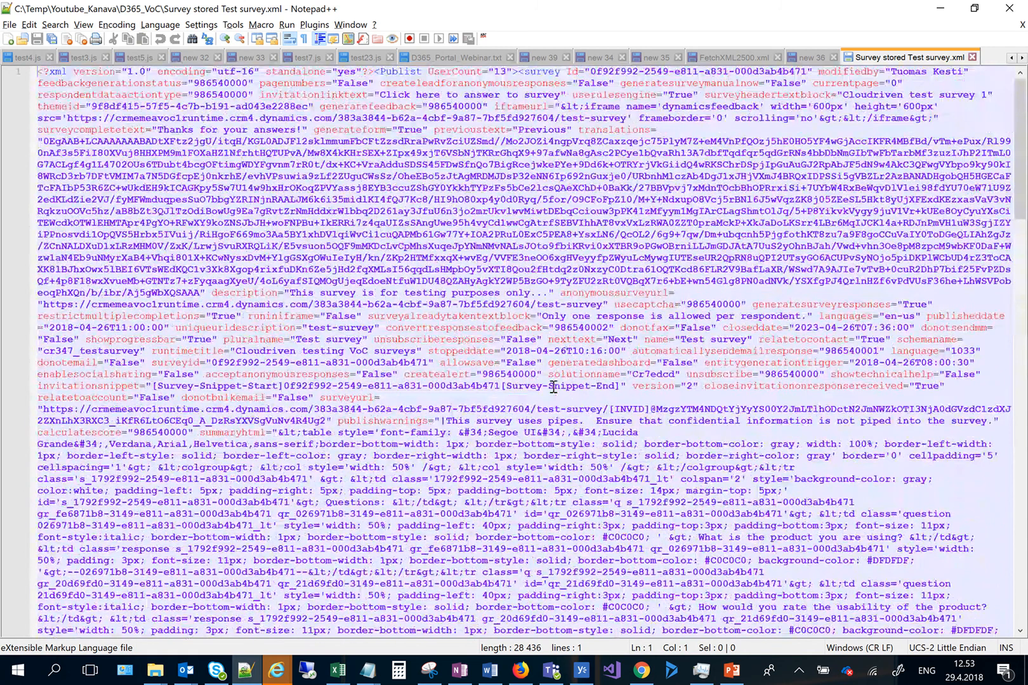
left_click(940, 10)
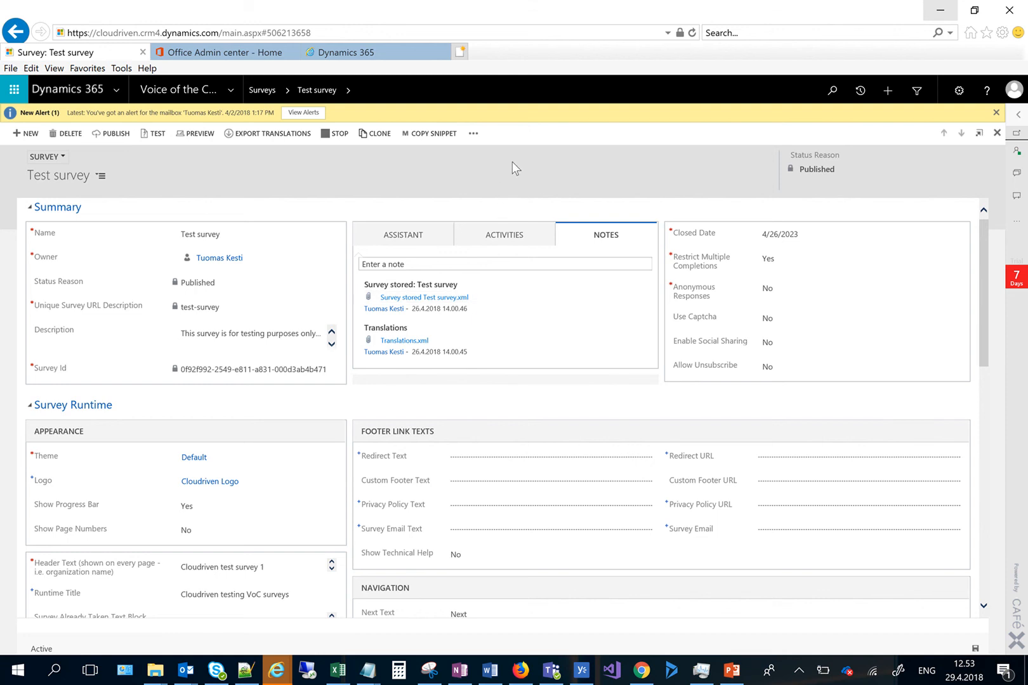
- Start a new VoC Import record from the Voice of the Customer imports in the Settings area
left_click(229, 94)
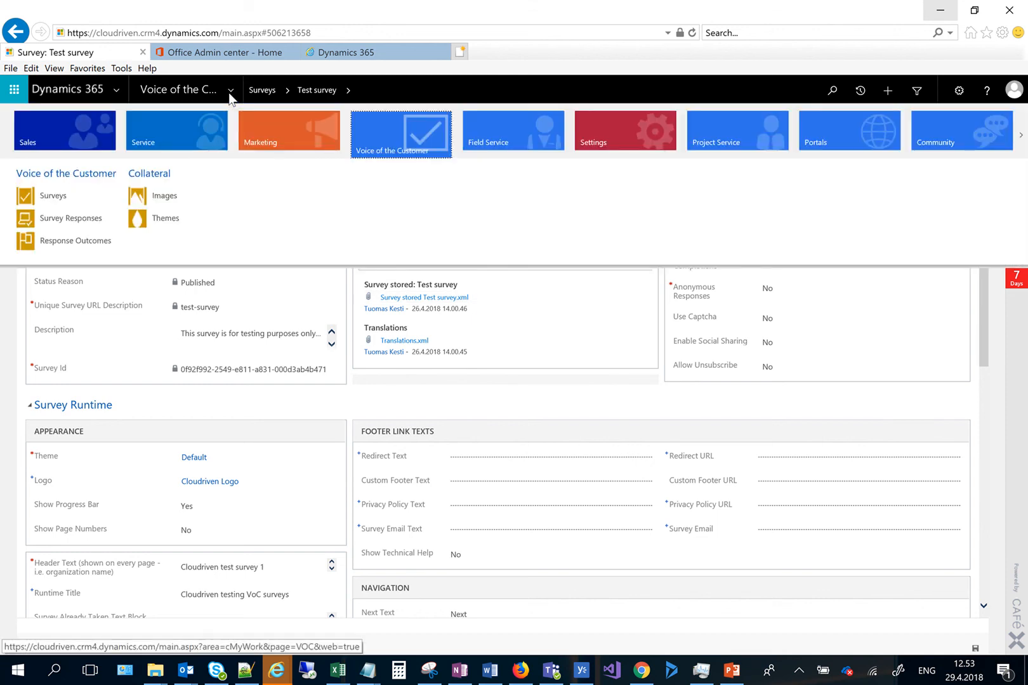
left_click(620, 130)
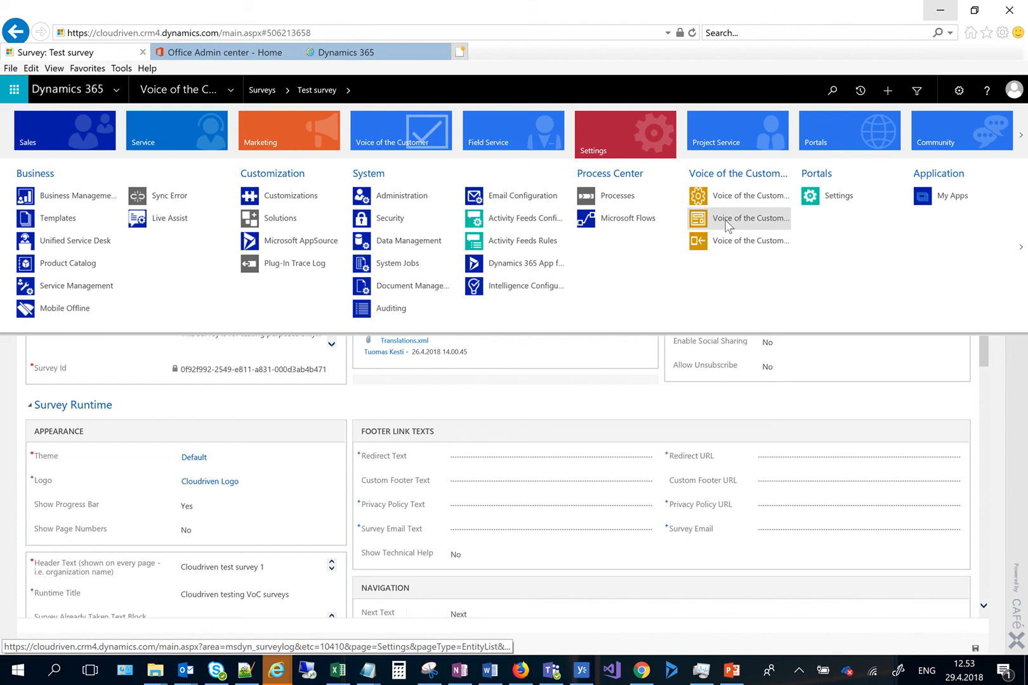
left_click(755, 242)
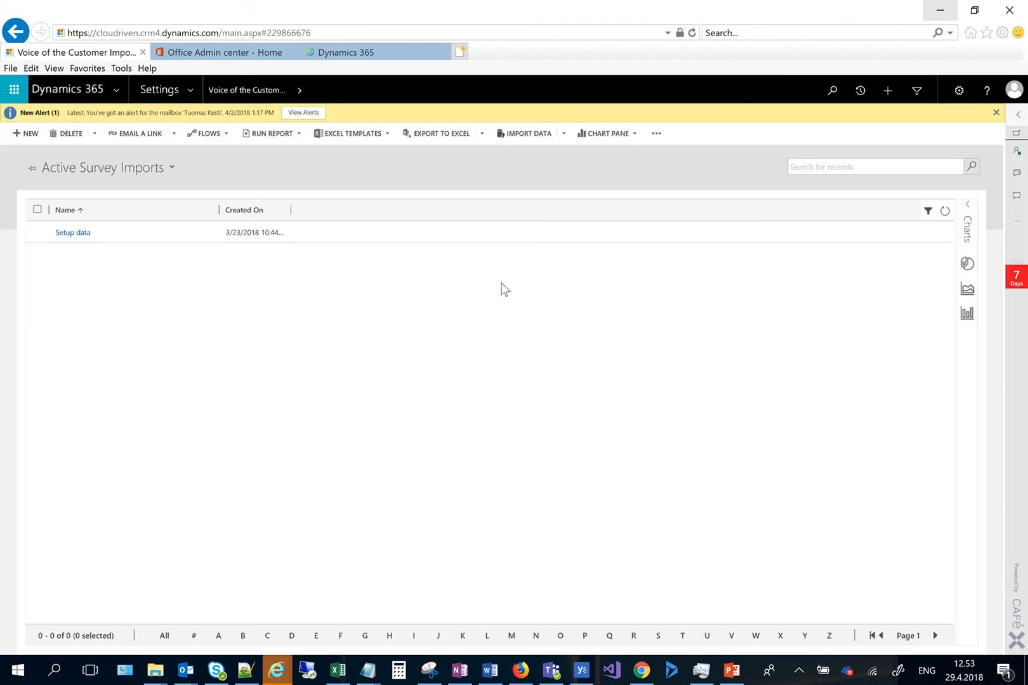
left_click(29, 134)
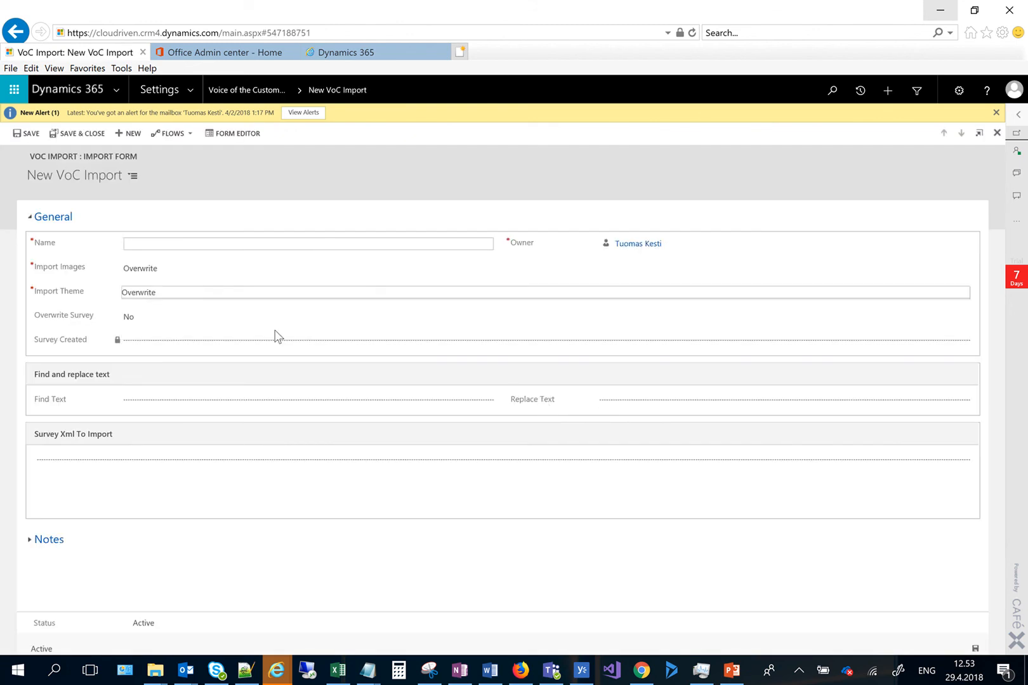
- Copy the entire content of Survey stored Test survey.xml from Notepad++ into the new import's Survey Xml To Import field
left_click(99, 462)
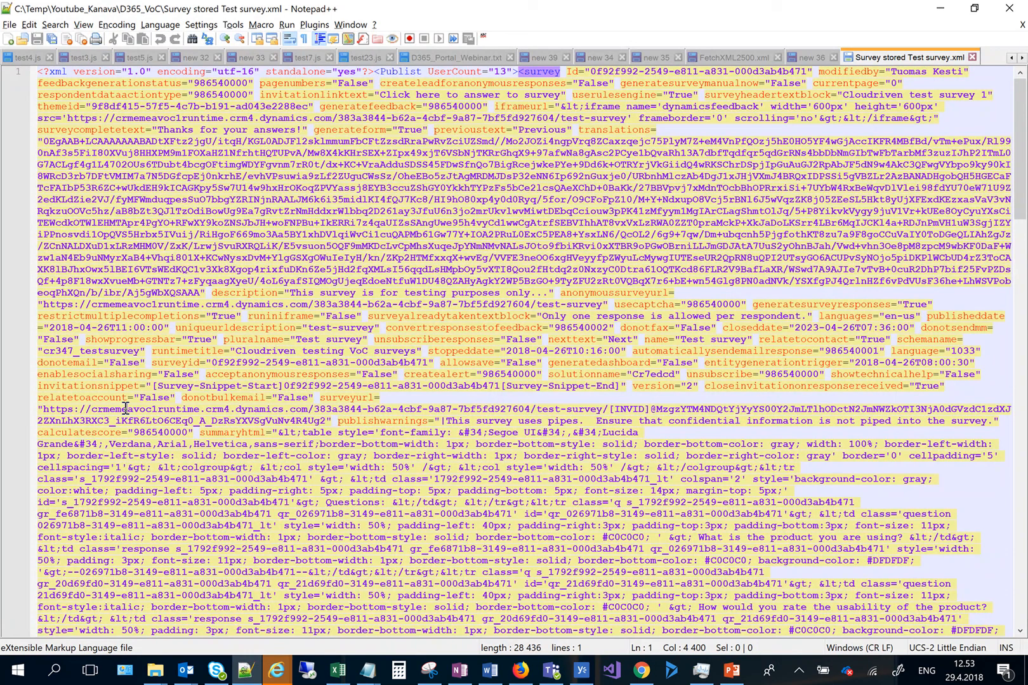
key("ctrl+a")
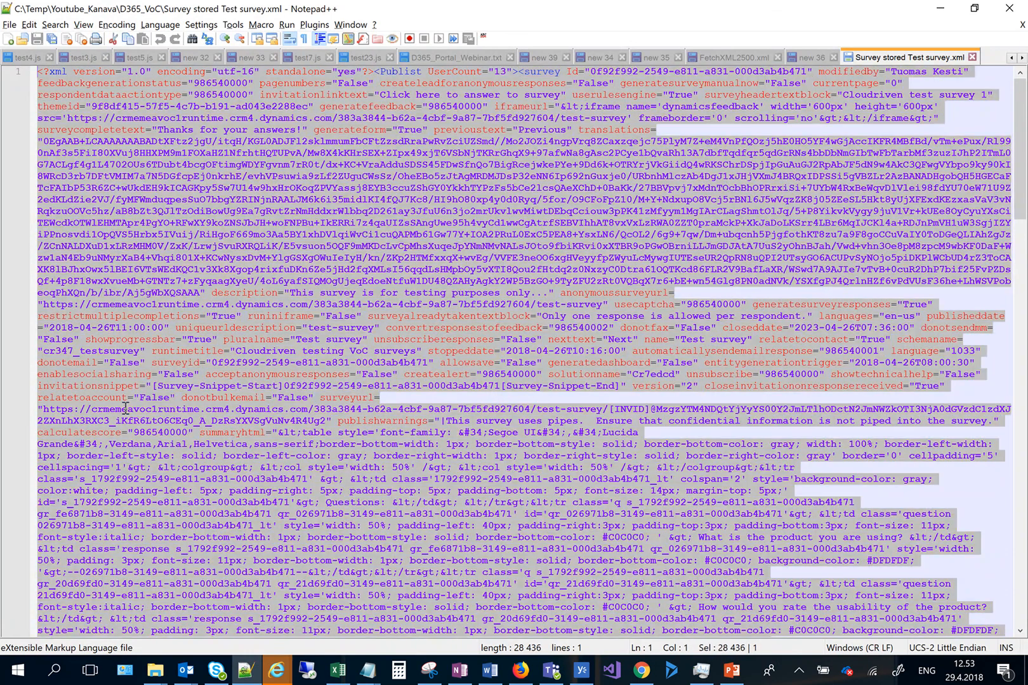
key("alt+Tab")
left_click(125, 469)
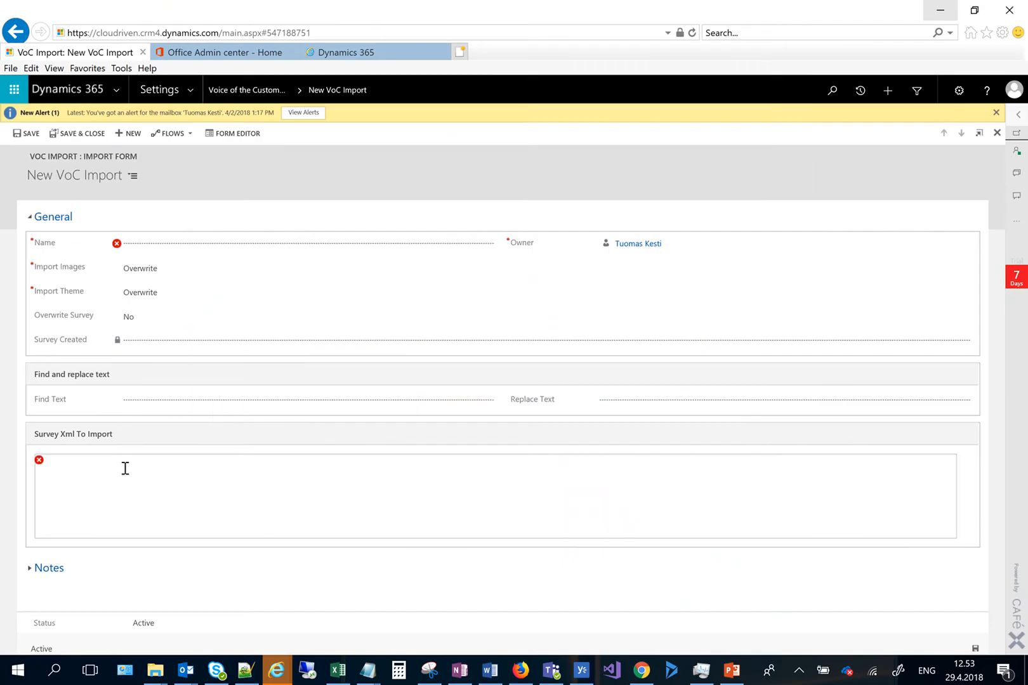
key("ctrl+v")
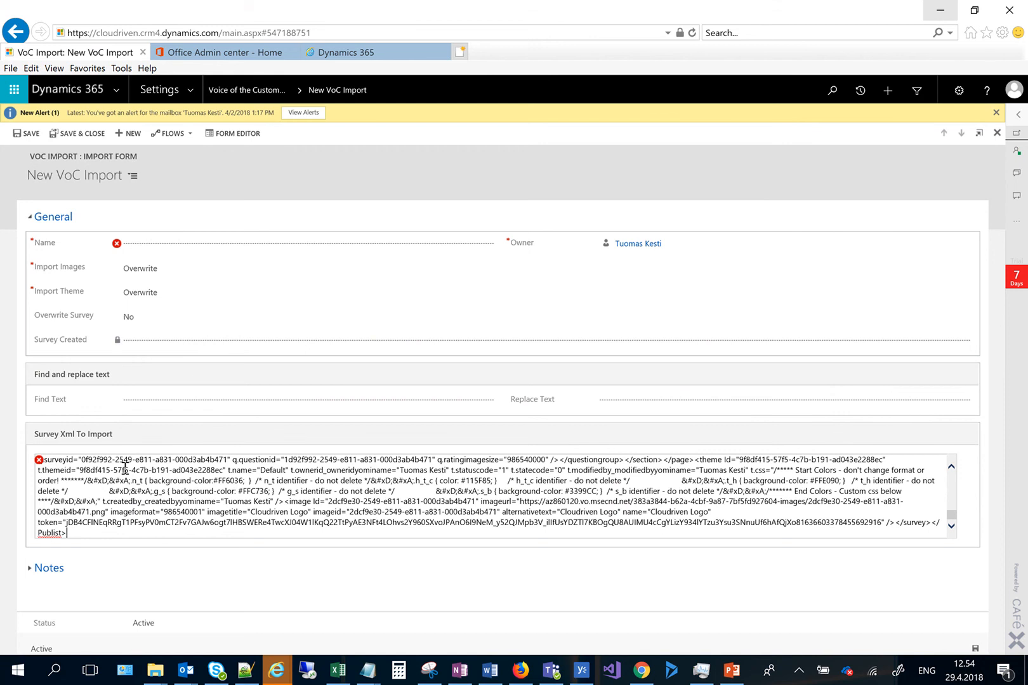